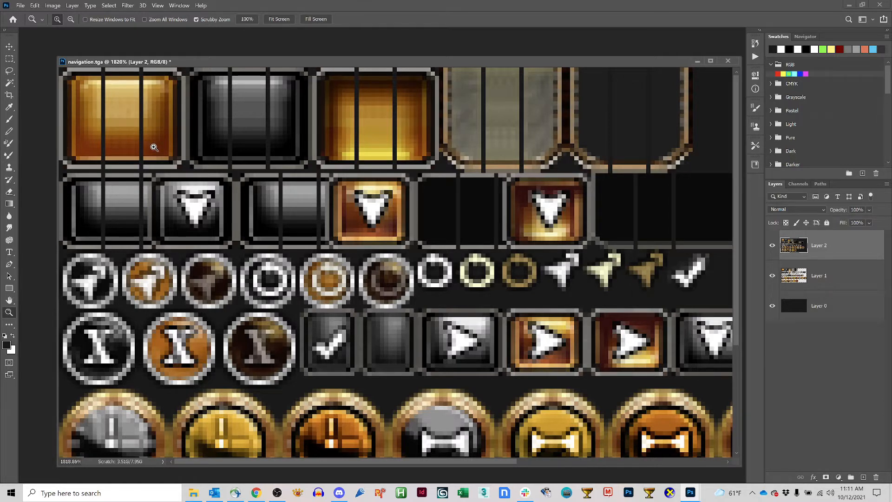
# Delete Layer 2, the duplicate sprite sheet layer above Layer 1.
pyautogui.press('v')
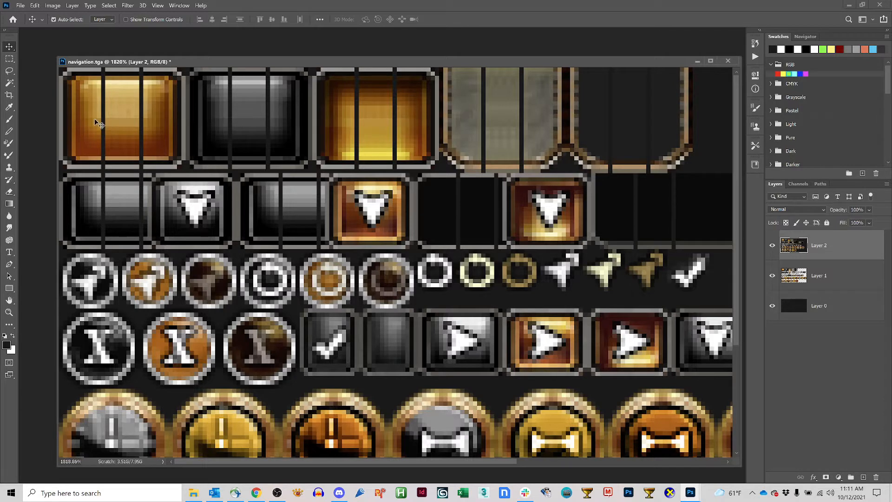
pyautogui.press('m')
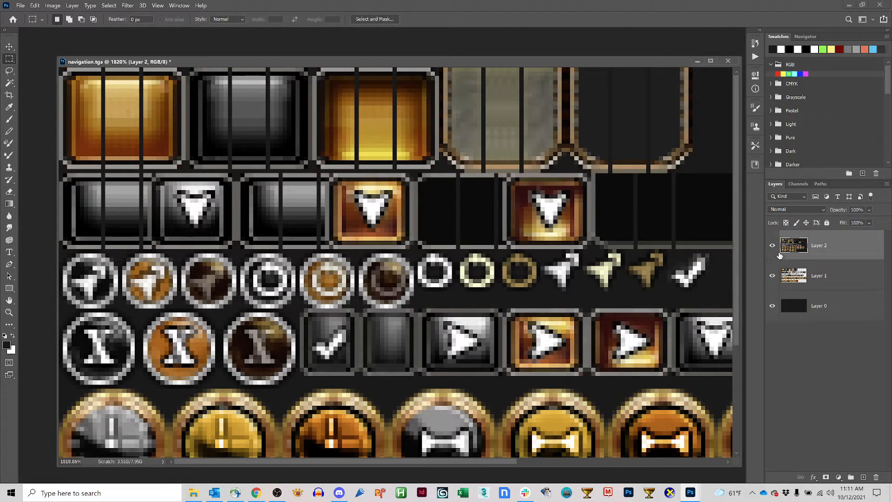
pyautogui.click(771, 247)
pyautogui.press('Delete')
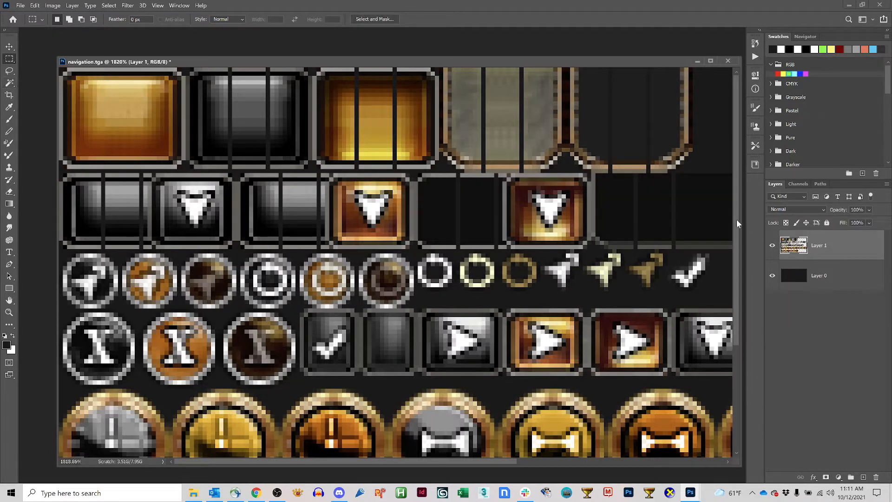
# Fill the first vertical gap in the dark grey top-row button on Layer 1 by duplicating the one-pixel column beside it.
pyautogui.hscroll(1, 365, 150)
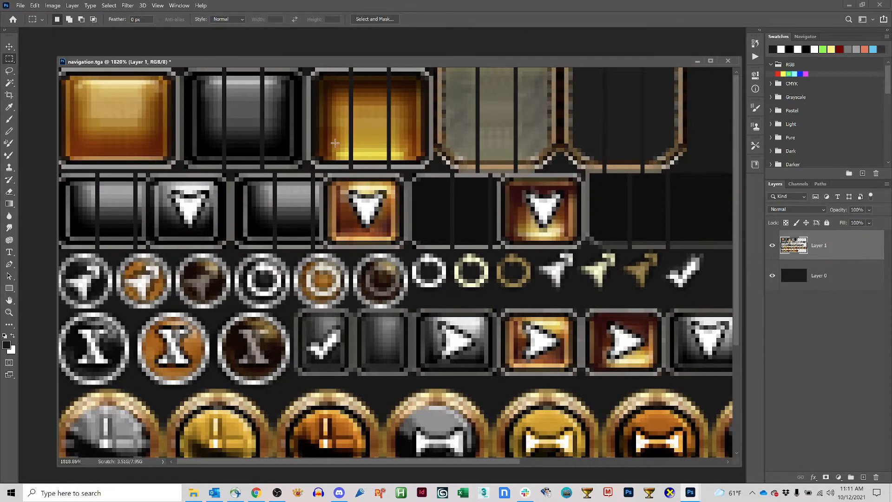
pyautogui.scroll(2, 218, 74)
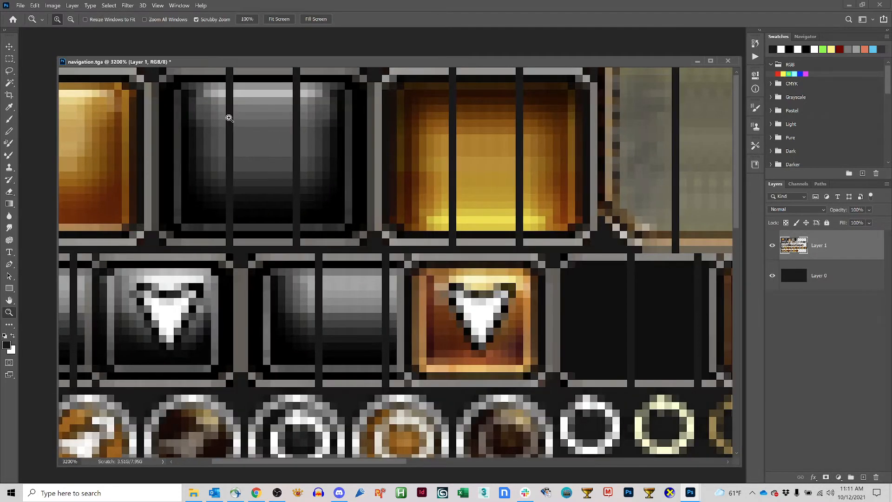
pyautogui.moveTo(220, 70); pyautogui.dragTo(226, 247)
pyautogui.press('v')
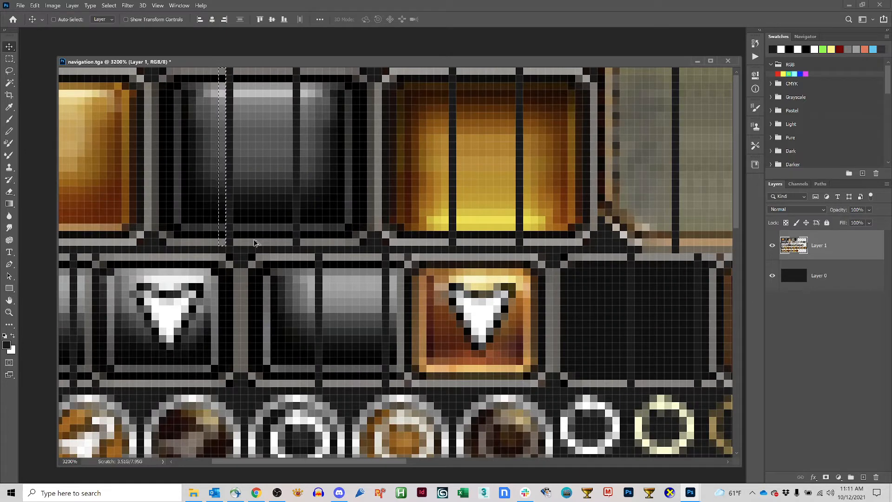
pyautogui.hotkey('alt', 'Right')
pyautogui.hotkey('ctrl', 'h')
pyautogui.hotkey('ctrl', 'h')
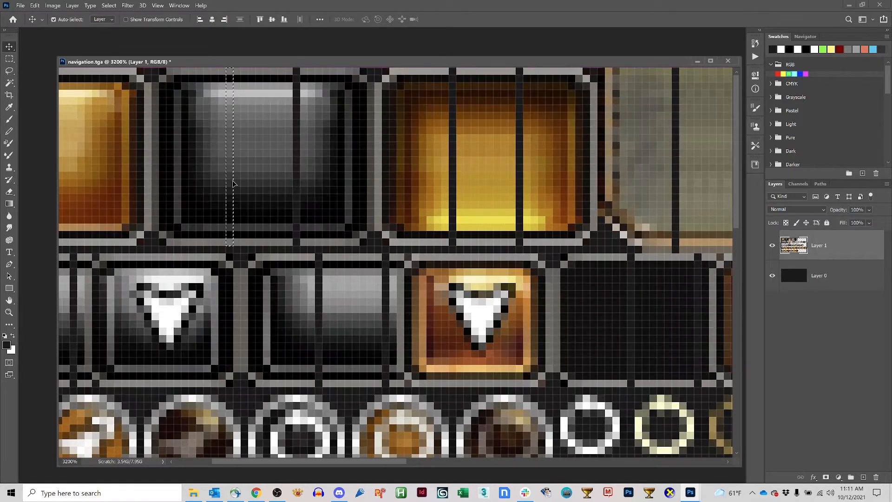
# Fill the dark grey button's second vertical gap with duplicated copies of the selected pixel column, and clear the selection.
pyautogui.scroll(-5, 233, 184)
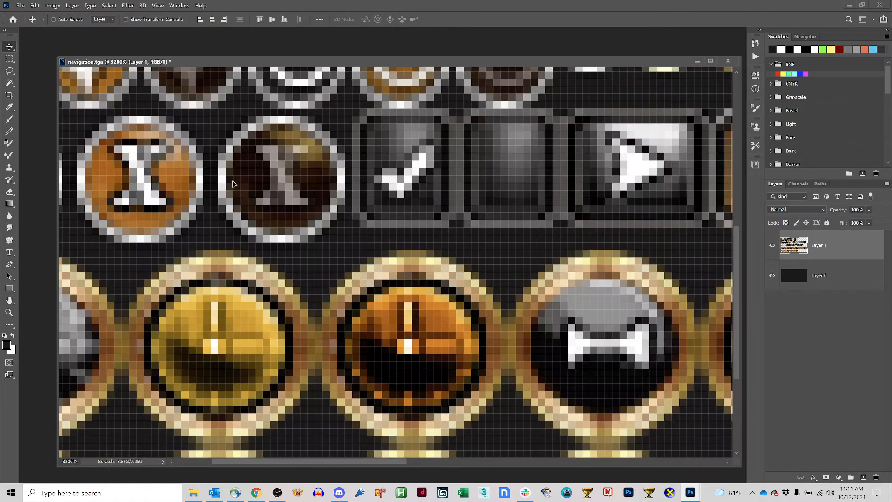
pyautogui.scroll(5, 232, 180)
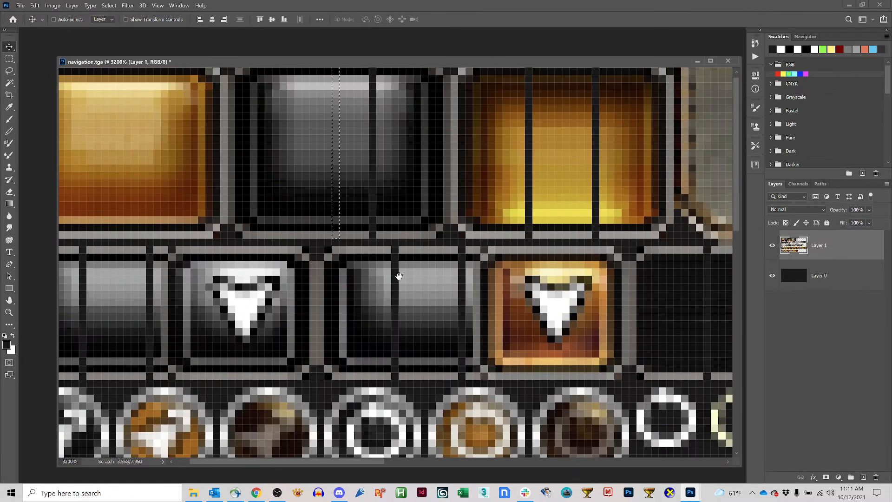
pyautogui.press('Right')
pyautogui.press('Right')
pyautogui.press('Right')
pyautogui.press('Right')
pyautogui.press('Right')
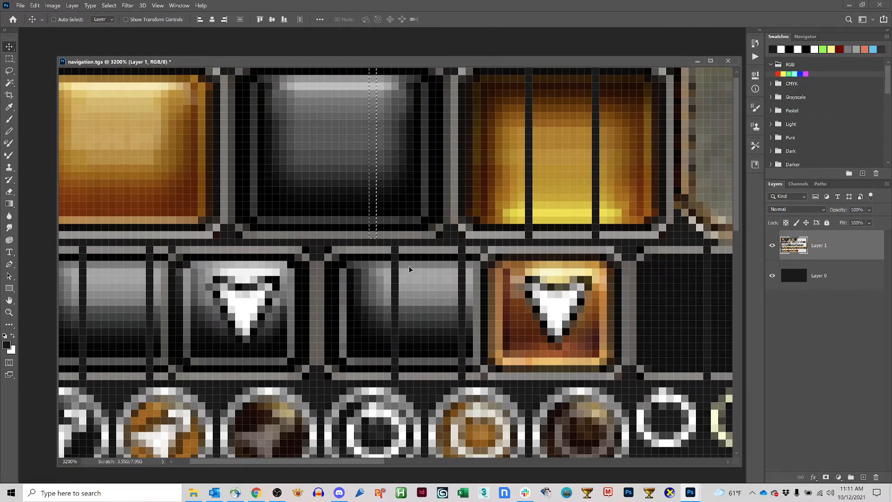
pyautogui.hotkey('ctrl', 'd')
# Fill the first vertical gap in the bright yellow-gold top-row button by duplicating its neighbouring one-pixel column, and deselect.
pyautogui.moveTo(421, 233); pyautogui.dragTo(316, 274)
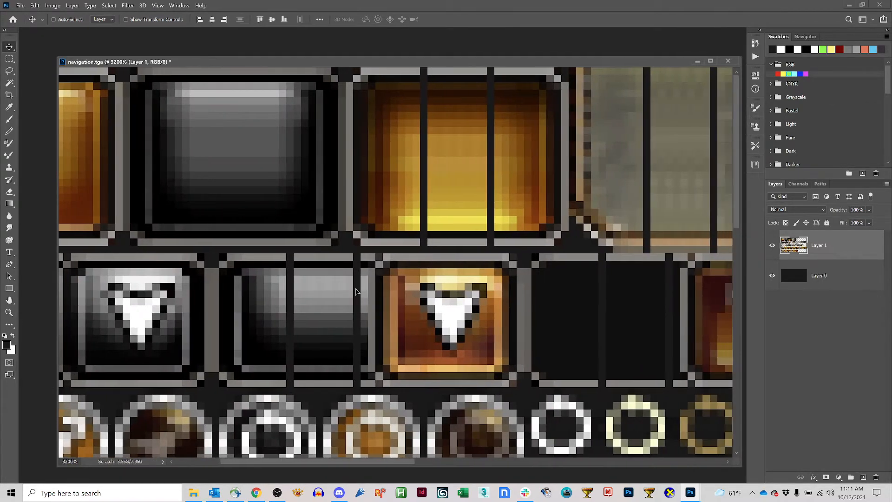
pyautogui.press('m')
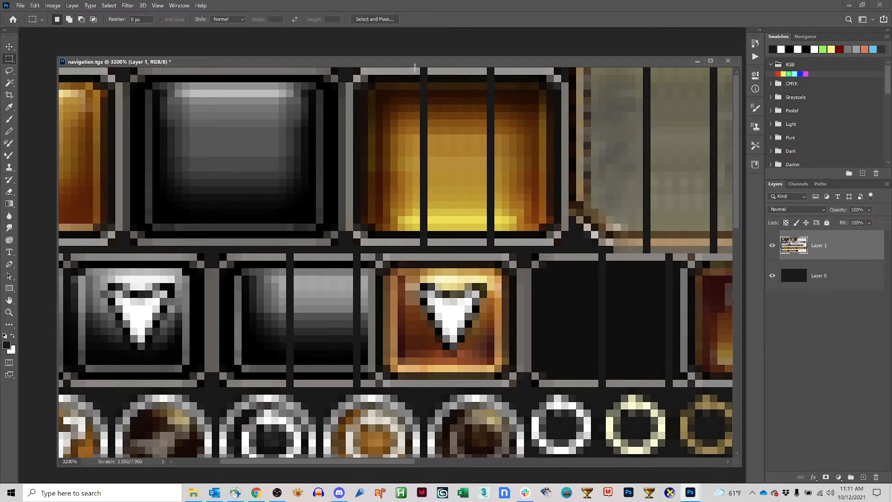
pyautogui.moveTo(415, 69); pyautogui.dragTo(422, 243)
pyautogui.press('v')
pyautogui.hotkey('alt', 'Right')
pyautogui.hotkey('ctrl', 'd')
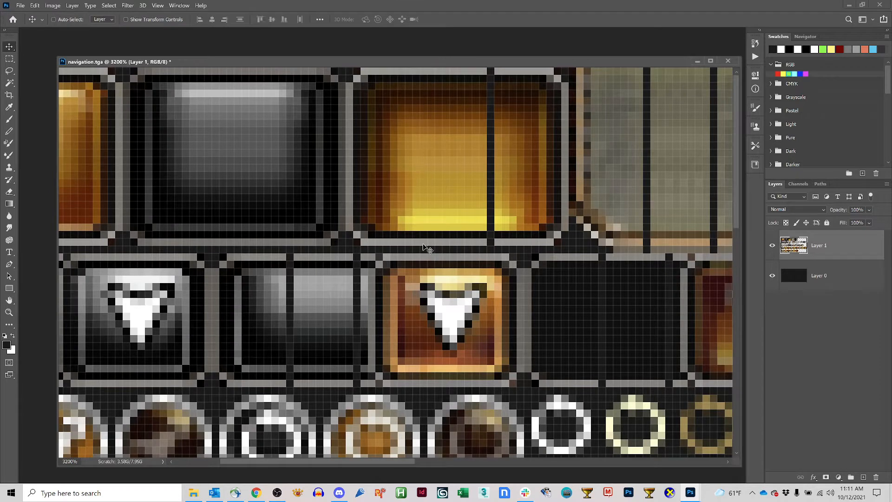
# Close the yellow-gold button's second vertical gap with a duplicate of the adjacent one-pixel column, and deselect.
pyautogui.press('m')
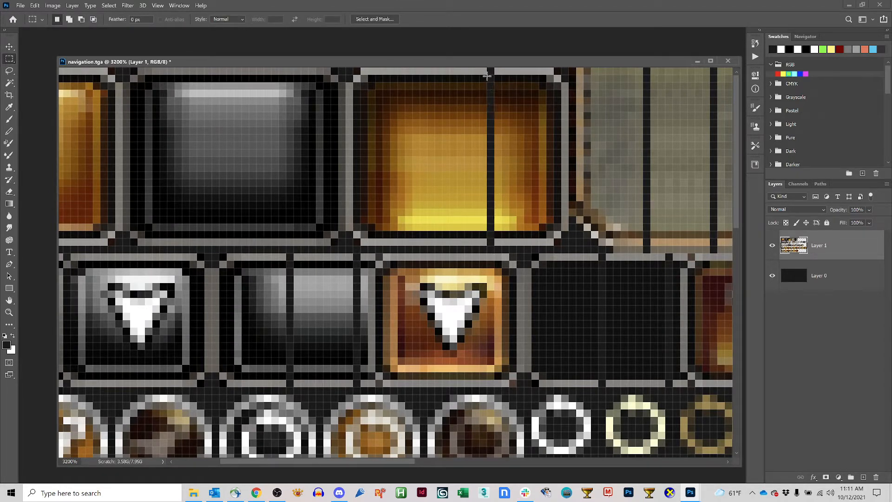
pyautogui.moveTo(484, 69); pyautogui.dragTo(494, 246)
pyautogui.press('v')
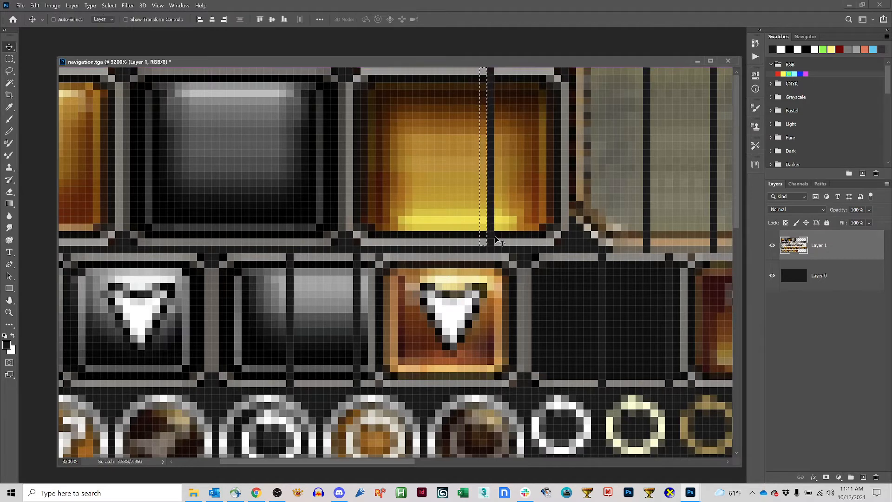
pyautogui.hotkey('ctrl', 'd')
# Check the whole sprite sheet's transparency by hiding and showing the dark background on Layer 0.
pyautogui.hotkey('ctrl', '-')
pyautogui.hotkey('ctrl', '-')
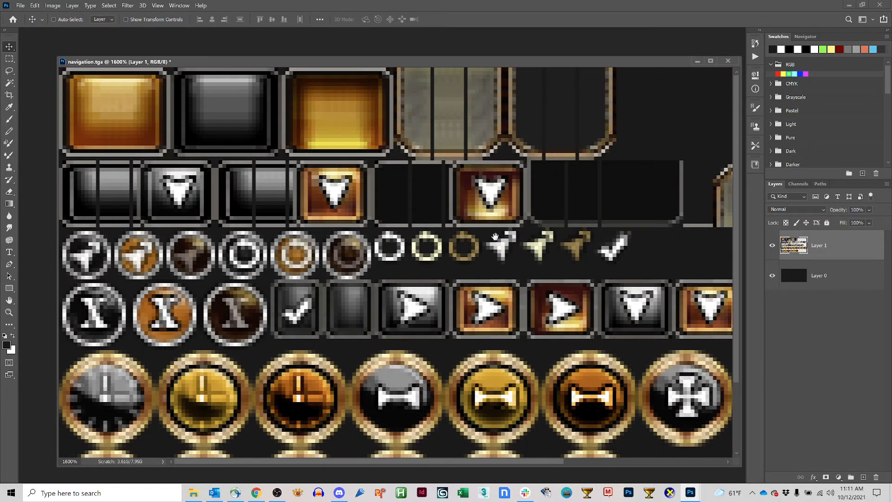
pyautogui.hotkey('ctrl', '-')
pyautogui.hotkey('ctrl', '-')
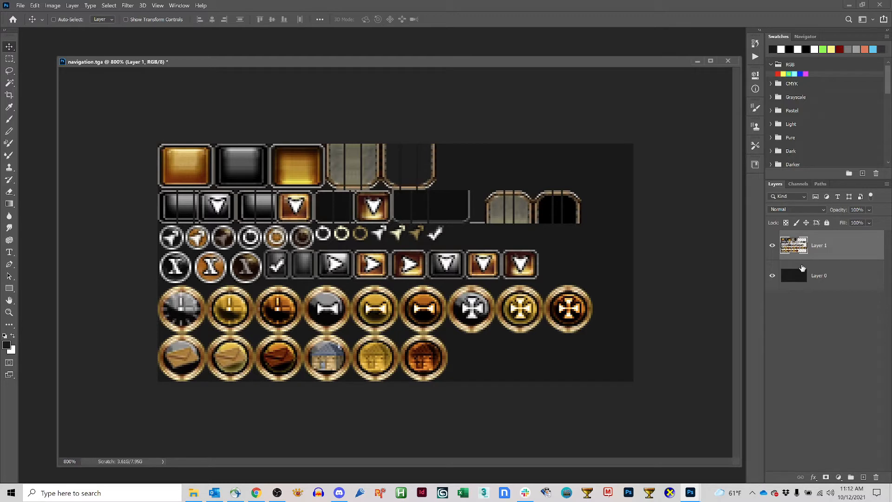
pyautogui.click(772, 276)
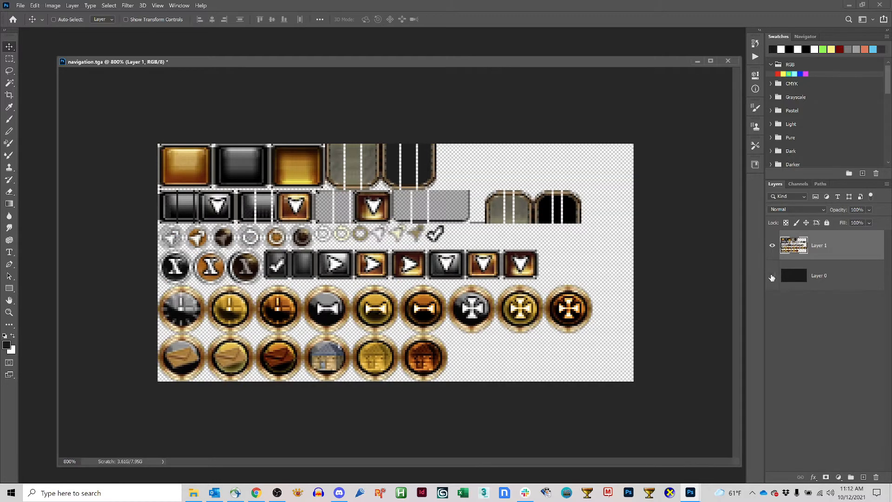
pyautogui.click(771, 277)
pyautogui.click(772, 277)
pyautogui.click(772, 277)
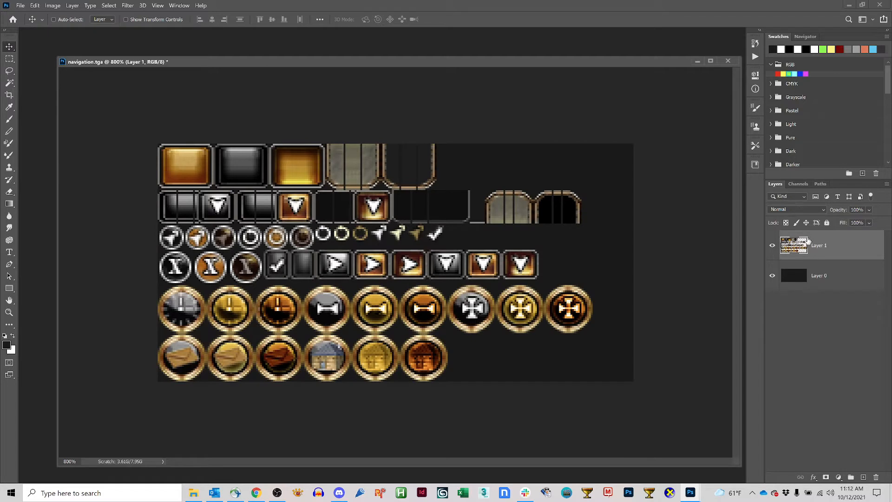
# Select the two bottom rows of round gold-rimmed icons on Layer 1 and cut them onto a new layer.
pyautogui.press('m')
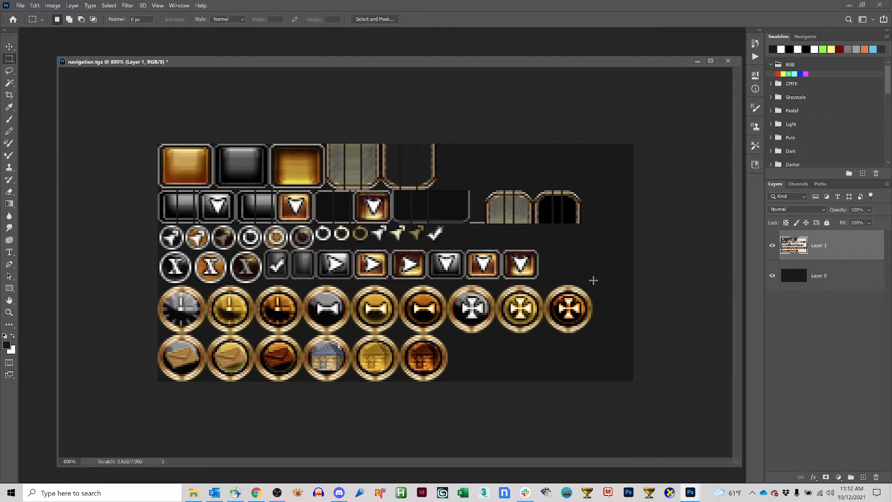
pyautogui.moveTo(594, 279); pyautogui.dragTo(101, 466)
pyautogui.moveTo(127, 253); pyautogui.dragTo(630, 282)
pyautogui.rightClick(492, 304)
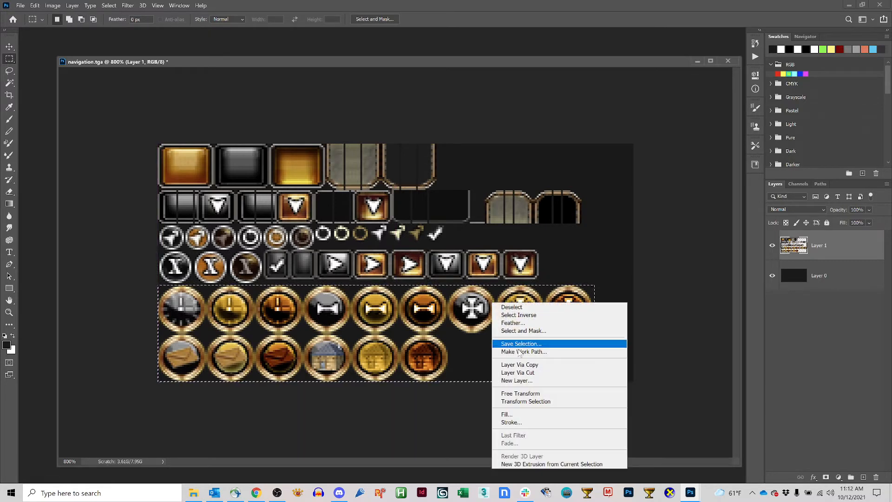
pyautogui.click(521, 373)
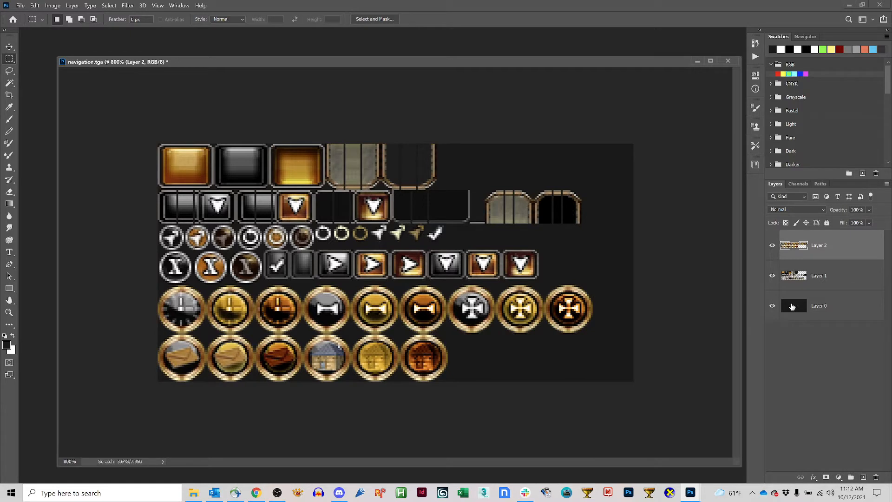
# Select the two arched tab sprites in the second row and cut them from Layer 1 onto a new layer.
pyautogui.moveTo(607, 173); pyautogui.dragTo(485, 233)
pyautogui.rightClick(514, 219)
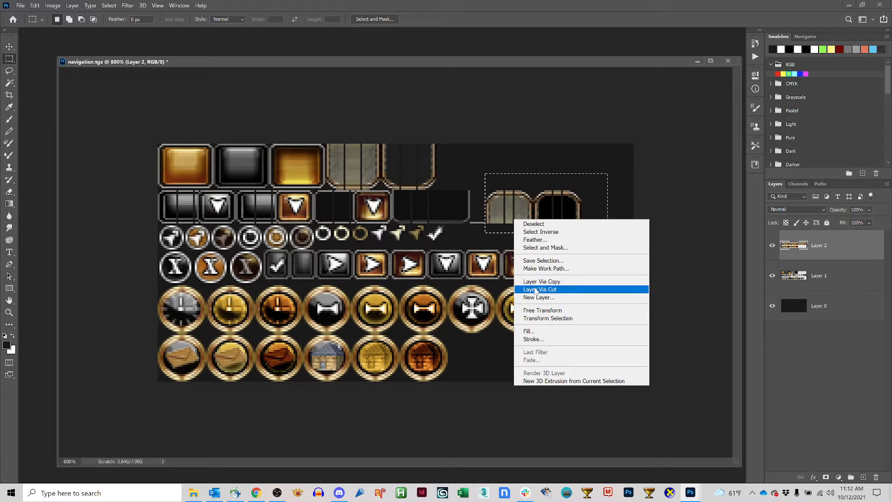
pyautogui.click(538, 290)
pyautogui.press('Return')
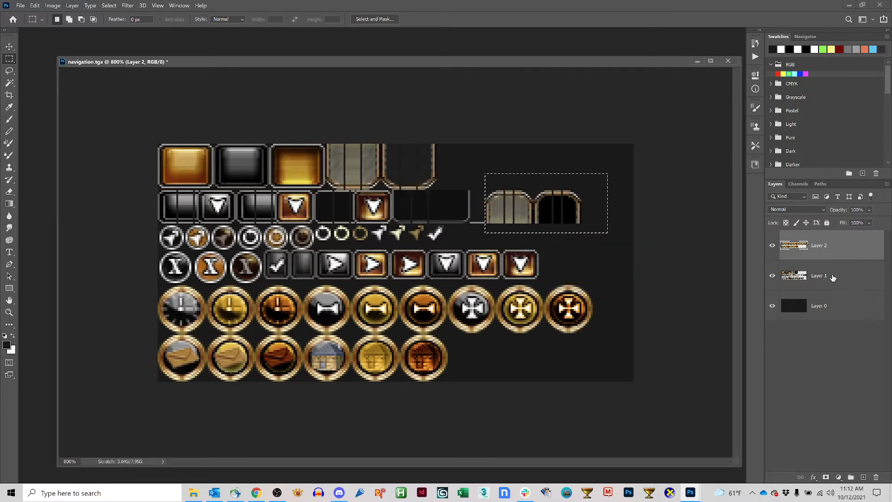
pyautogui.click(845, 283)
pyautogui.rightClick(539, 228)
pyautogui.click(560, 291)
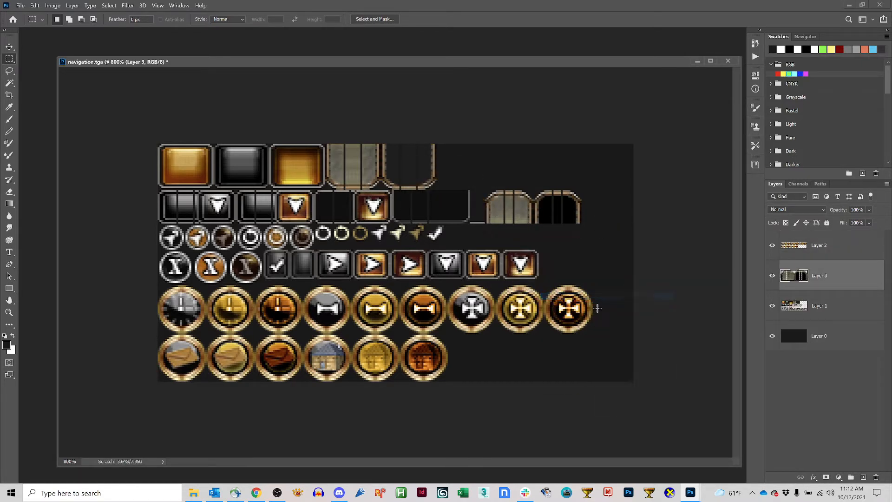
# Hide the dark background on Layer 0 and group Layers 2, 3 and 1 together.
pyautogui.click(820, 298)
pyautogui.click(818, 279)
pyautogui.click(816, 247)
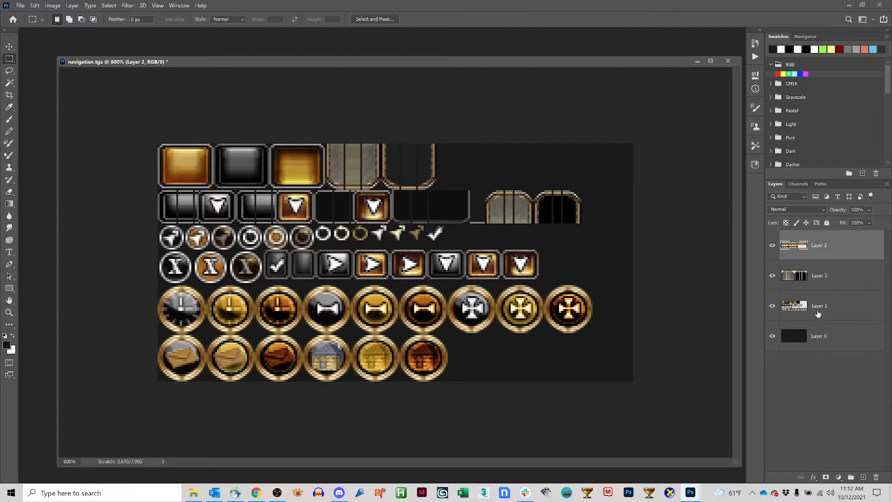
pyautogui.keyDown('shift'); pyautogui.click(828, 305); pyautogui.keyUp('shift')
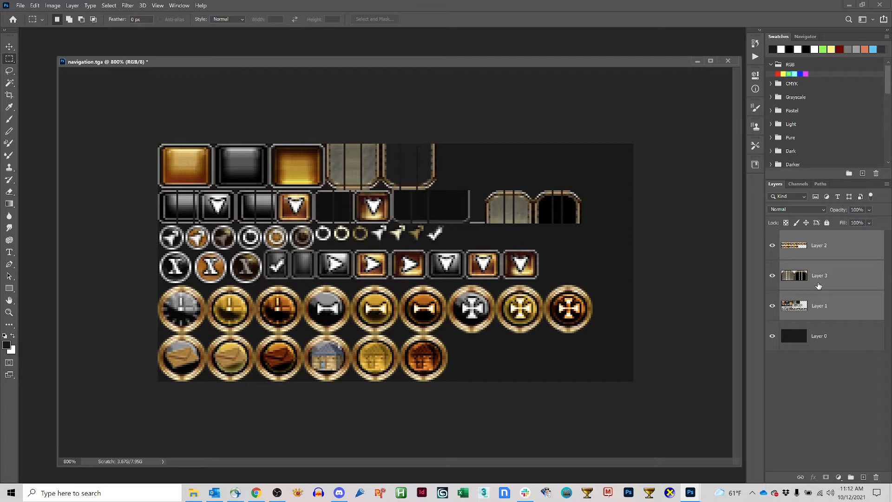
pyautogui.click(773, 336)
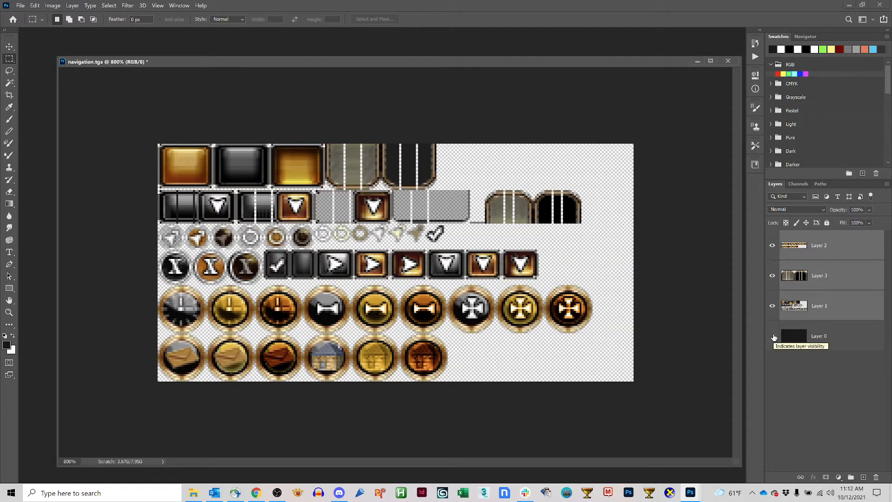
pyautogui.click(773, 339)
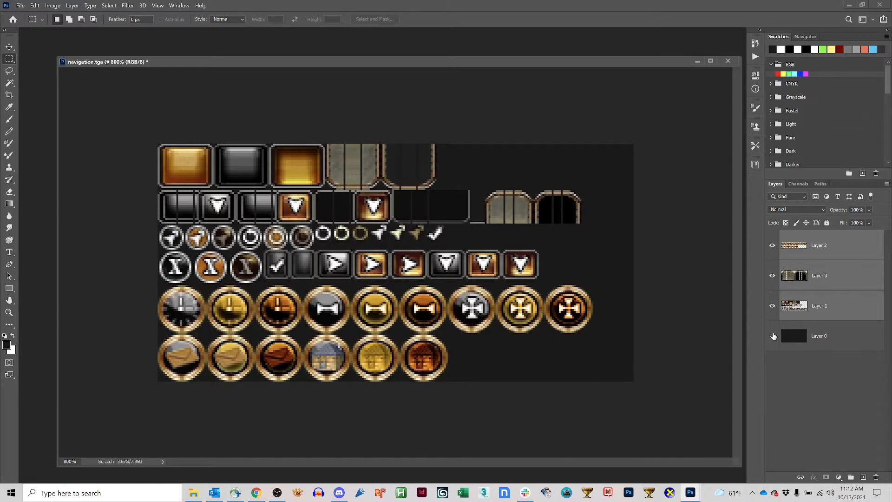
pyautogui.click(773, 336)
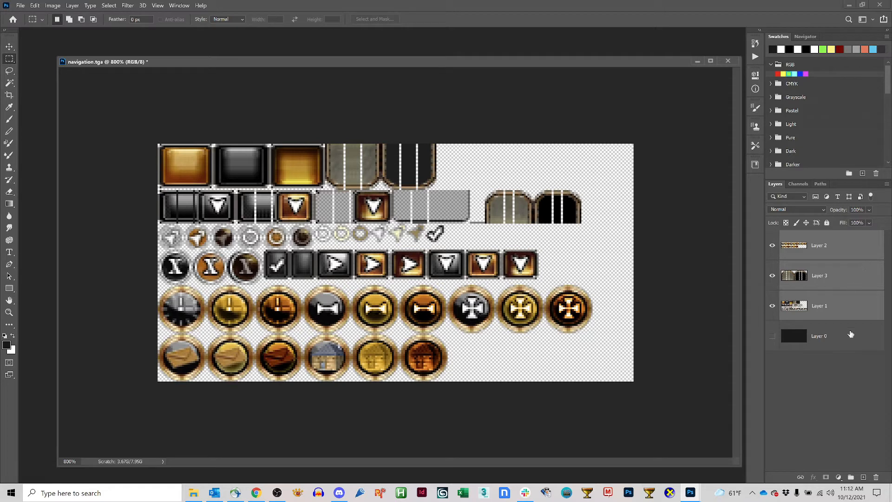
pyautogui.hotkey('ctrl', 'g')
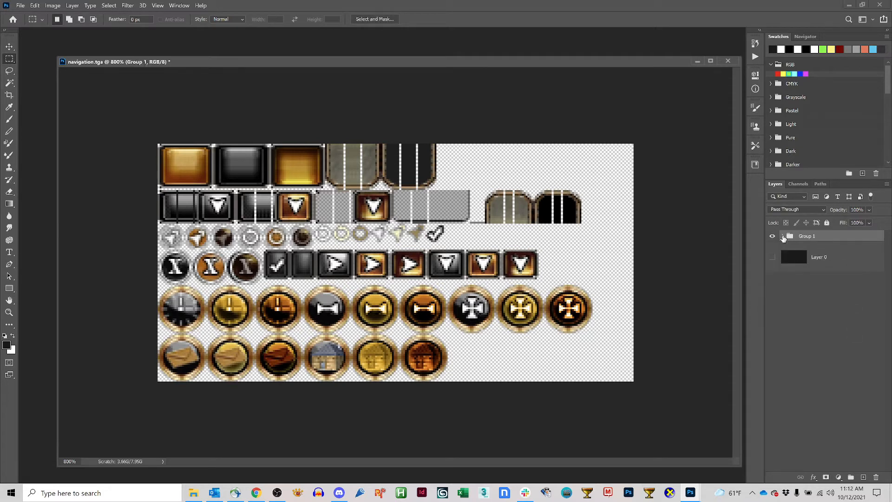
# Expand the new layer group and apply a white Color Overlay to it with Normal blending at 100% opacity.
pyautogui.click(773, 236)
pyautogui.click(773, 236)
pyautogui.click(782, 235)
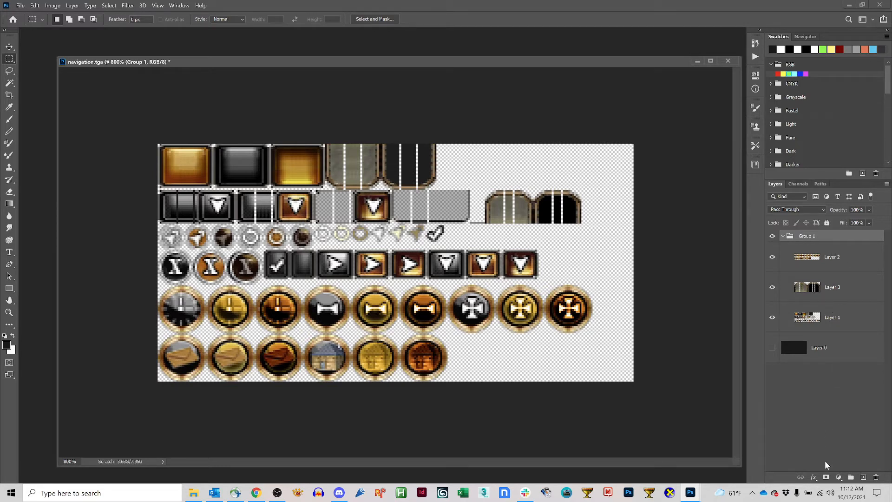
pyautogui.click(813, 476)
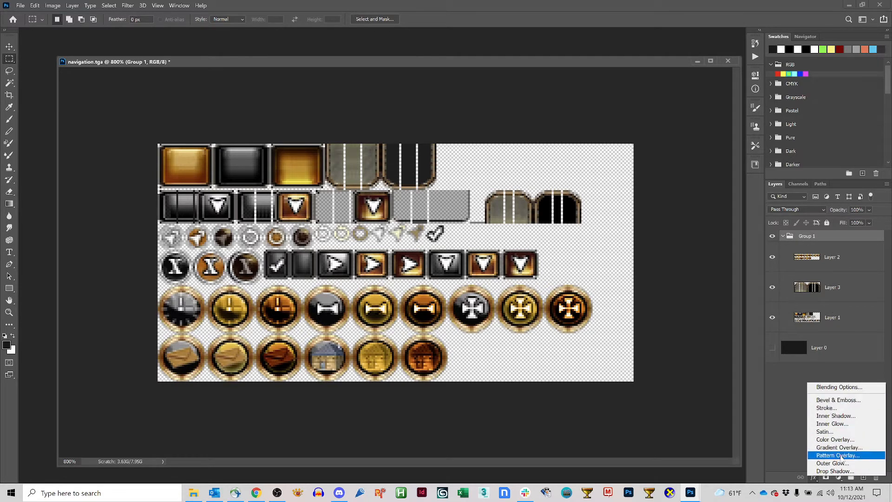
pyautogui.click(836, 440)
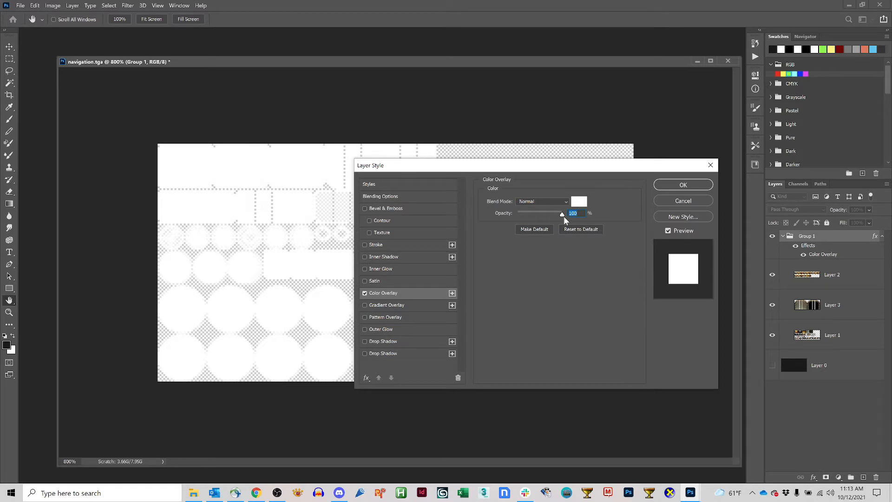
pyautogui.click(668, 185)
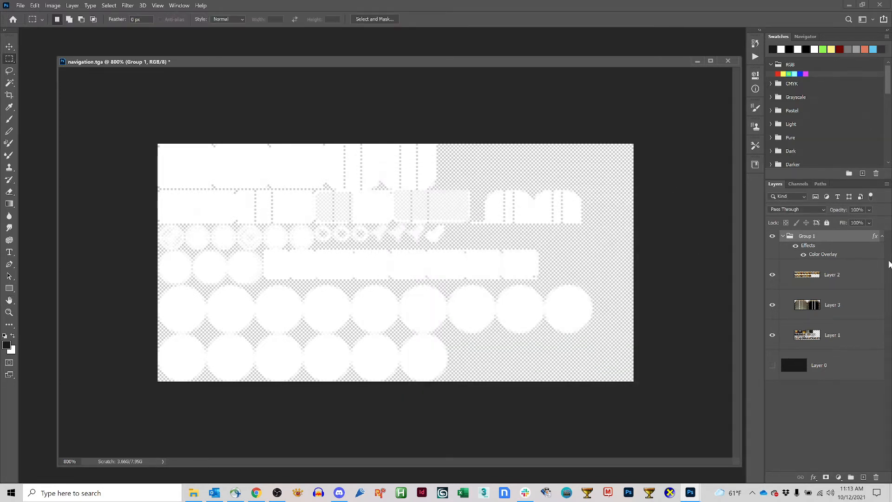
# Create a new layer named "black" and move it beneath Layer 0.
pyautogui.click(829, 367)
pyautogui.hotkey('ctrl', 'shift', 'n')
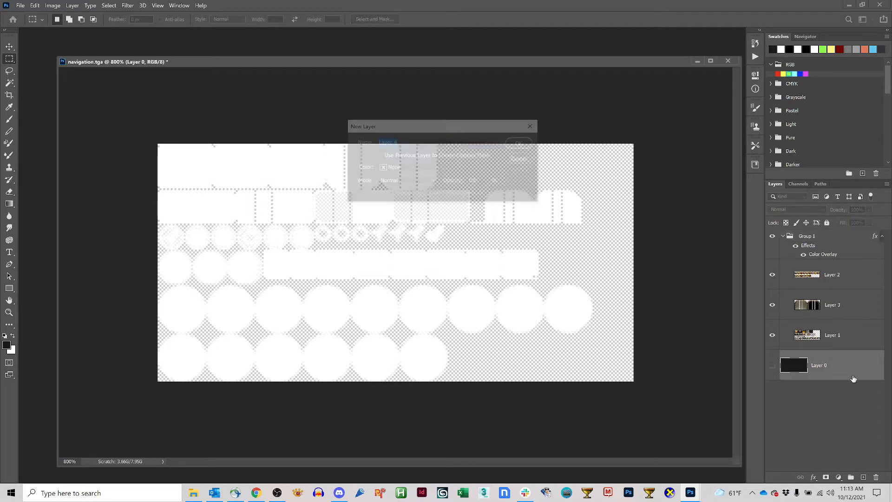
pyautogui.write('black')
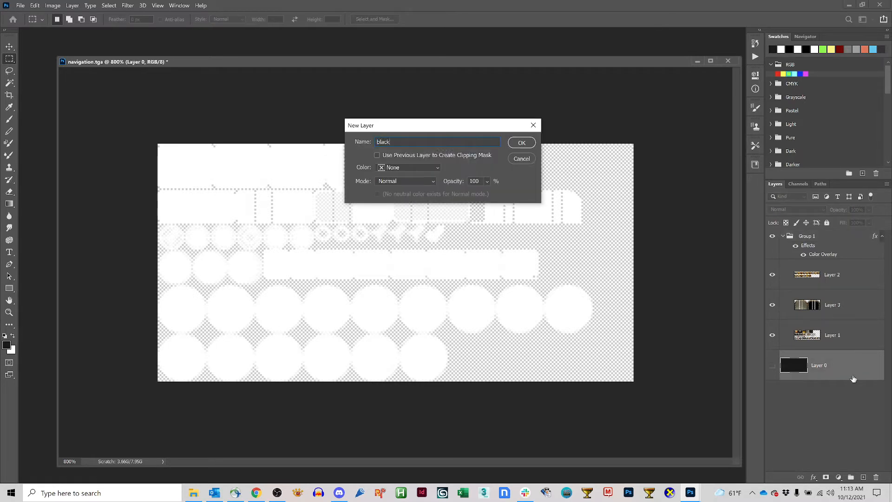
pyautogui.press('Return')
pyautogui.hotkey('ctrl', '[')
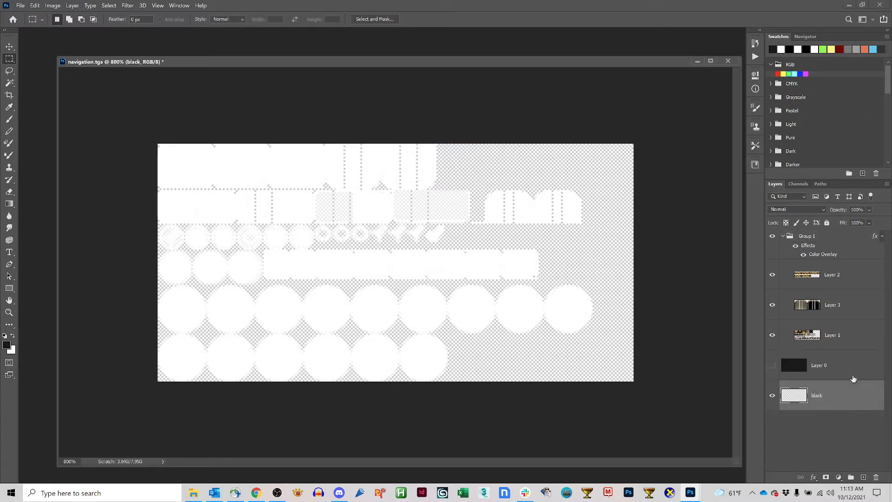
# Fill the "black" layer with solid black in Normal mode at 100% opacity.
pyautogui.hotkey('shift', 'F5')
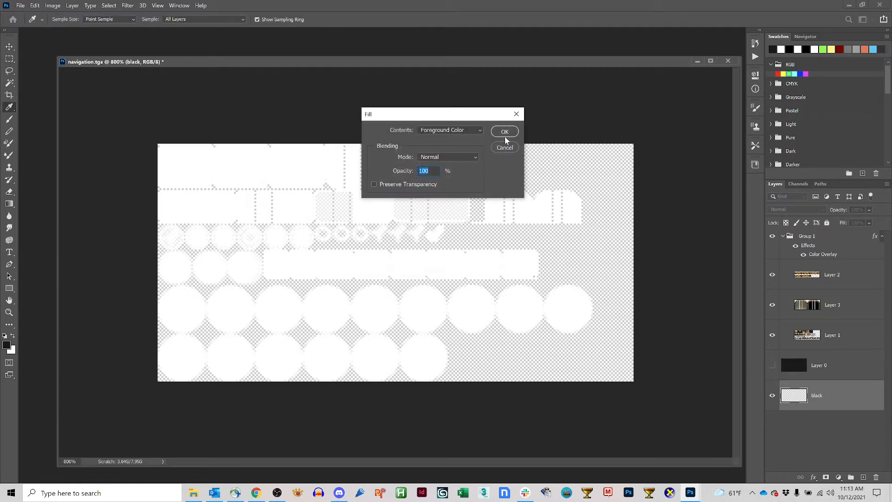
pyautogui.click(475, 133)
pyautogui.click(433, 204)
pyautogui.click(505, 132)
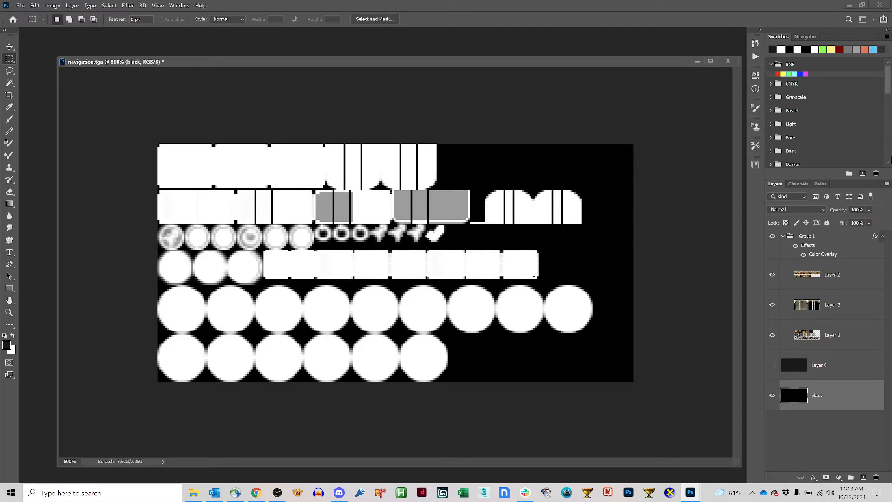
# Inspect the existing Alpha 1 channel, then return to the RGB composite and the layer stack.
pyautogui.click(797, 187)
pyautogui.click(810, 238)
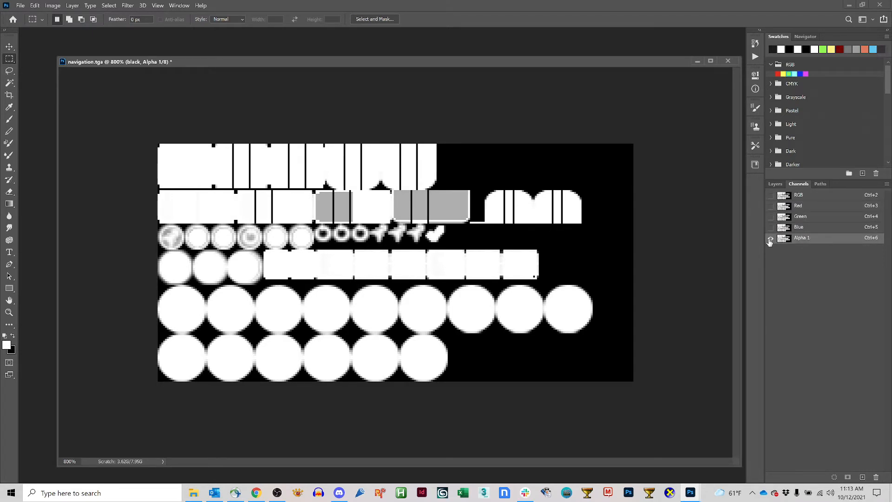
pyautogui.click(807, 195)
pyautogui.click(774, 184)
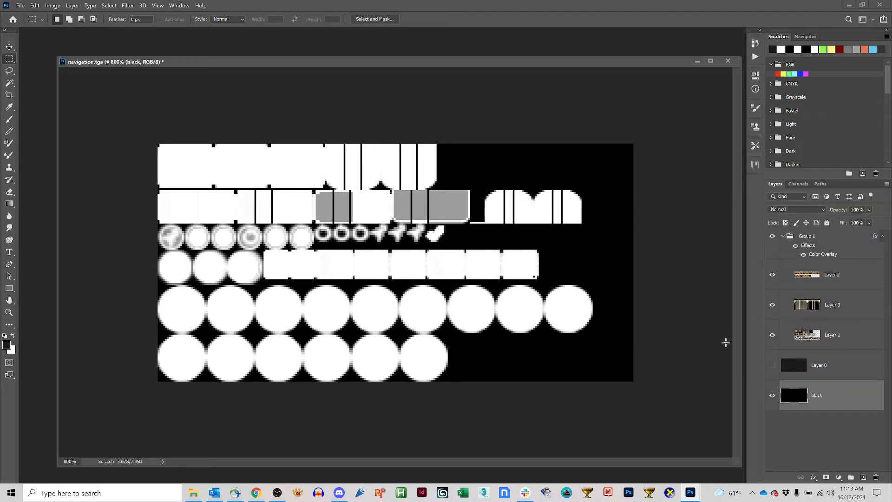
# Toggle the group's Color Overlay and Layer 0's visibility to compare the original sprites with their white silhouettes.
pyautogui.click(803, 257)
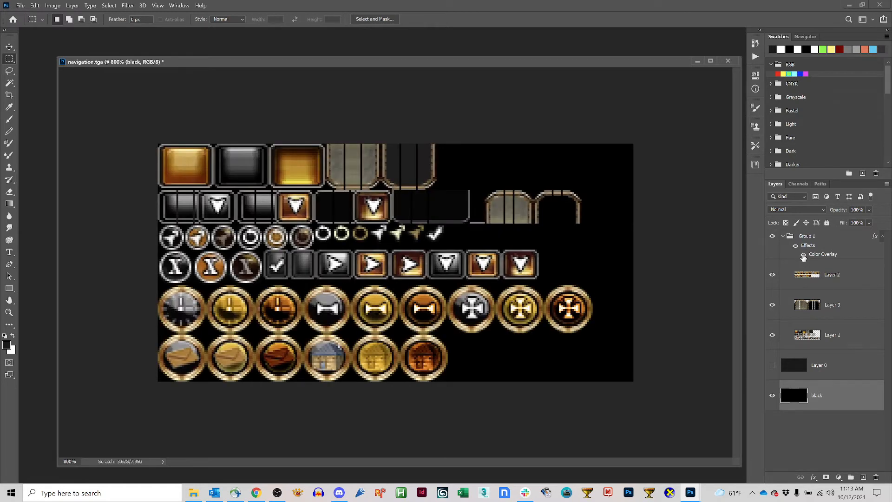
pyautogui.click(803, 257)
pyautogui.click(803, 257)
pyautogui.click(803, 257)
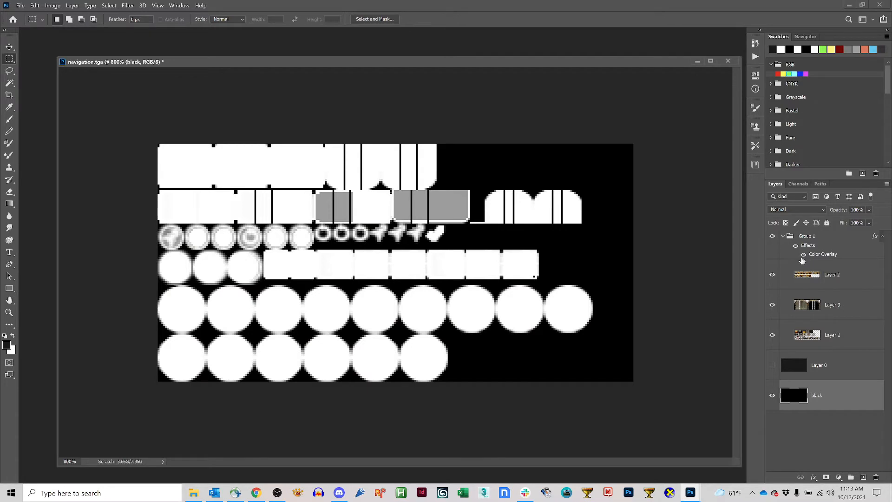
pyautogui.click(803, 255)
pyautogui.click(803, 257)
pyautogui.click(772, 365)
pyautogui.click(772, 365)
# Copy the merged image of the whole canvas, paste it into the Alpha 1 channel, deselect, and return to the RGB composite.
pyautogui.hotkey('ctrl', 'a')
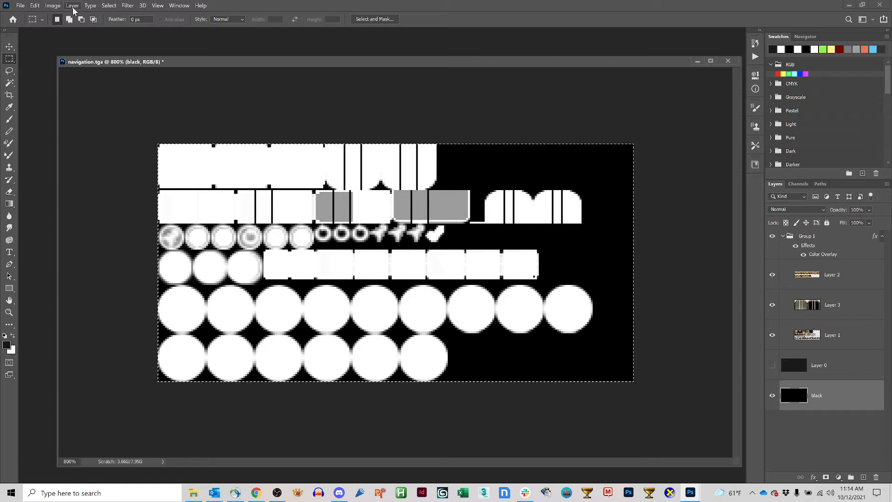
pyautogui.click(112, 7)
pyautogui.moveTo(38, 6)
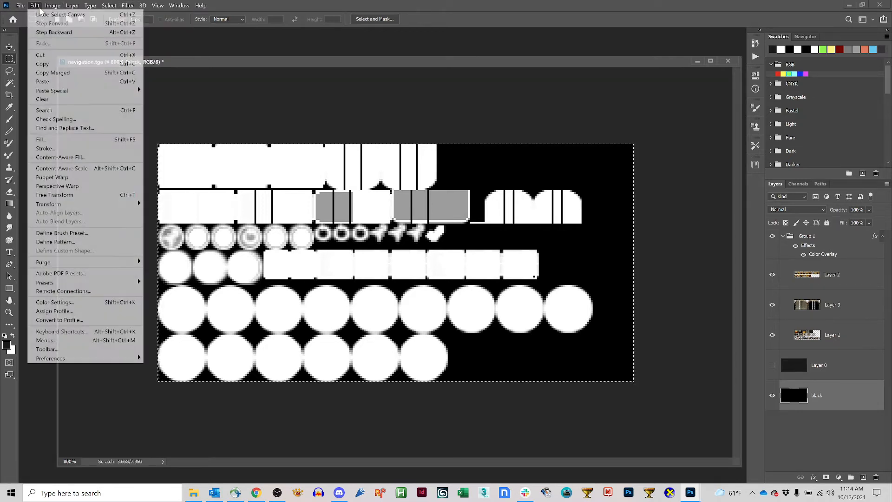
pyautogui.click(56, 73)
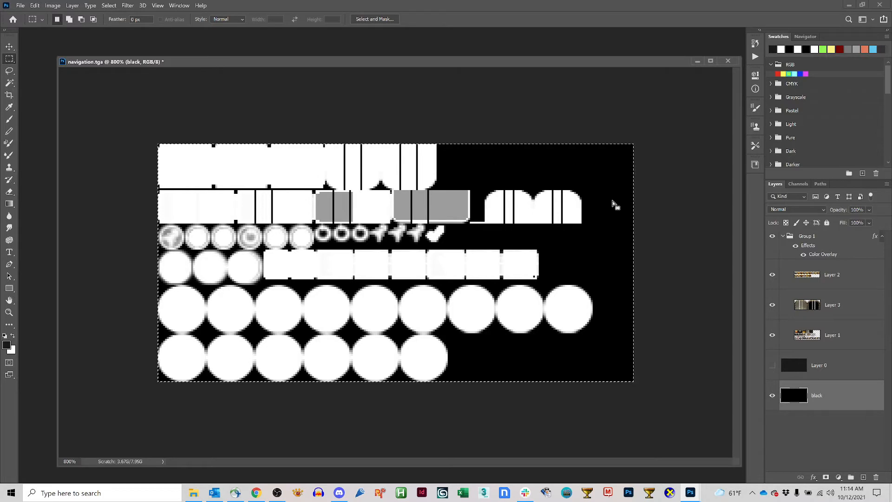
pyautogui.click(798, 184)
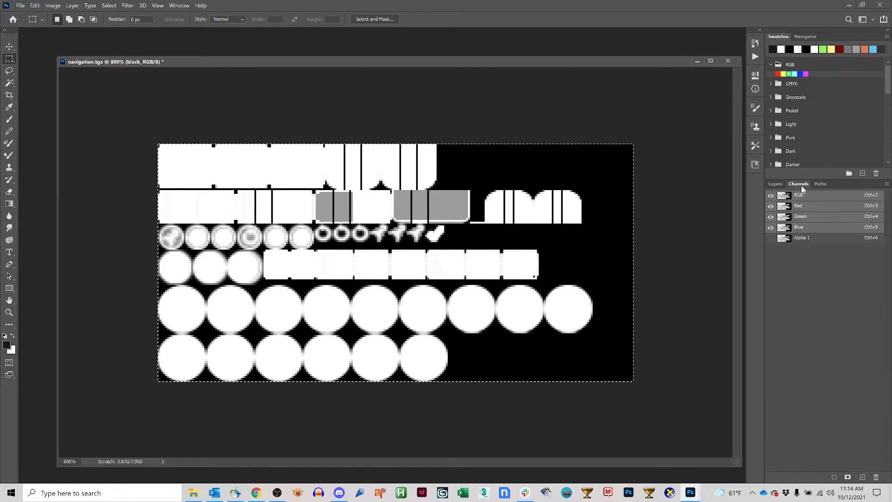
pyautogui.click(808, 238)
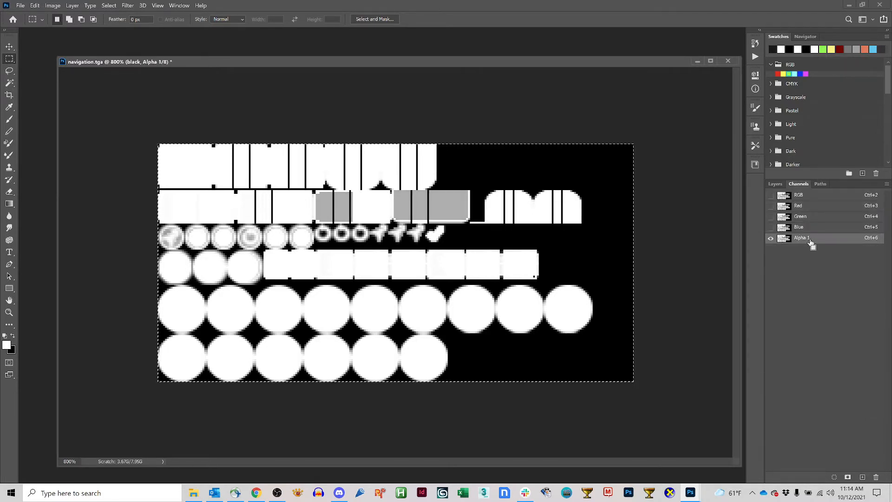
pyautogui.hotkey('ctrl', 'd')
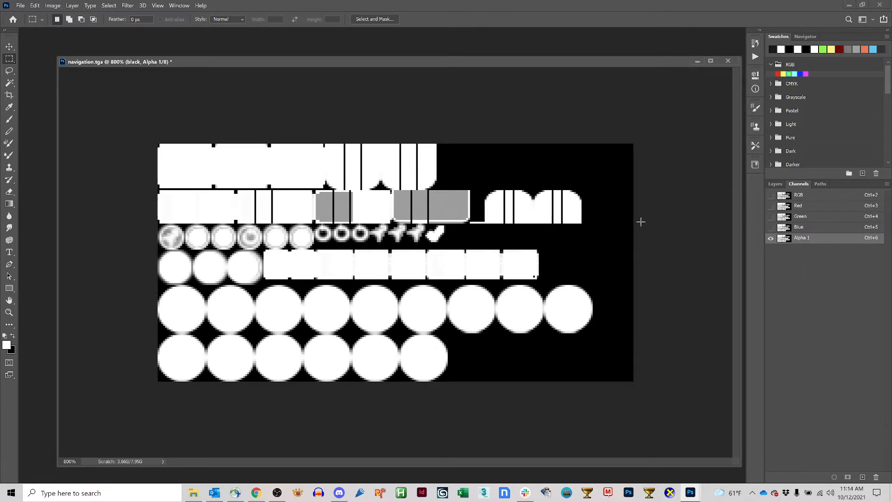
pyautogui.click(783, 195)
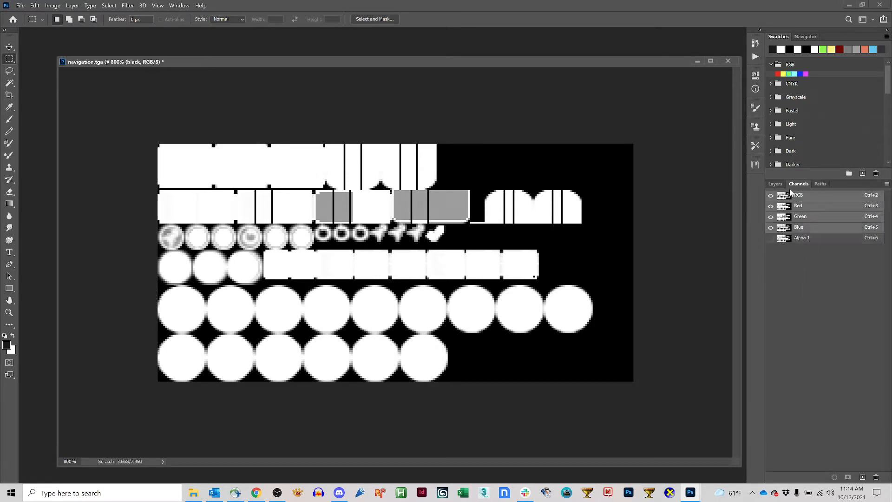
pyautogui.click(775, 185)
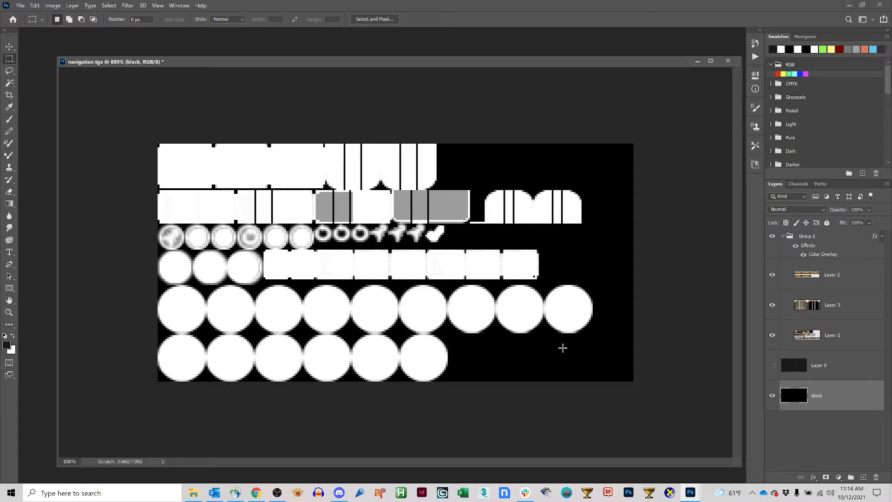
# Check the updated Alpha 1 channel against the RGB composite.
pyautogui.click(802, 184)
pyautogui.click(805, 237)
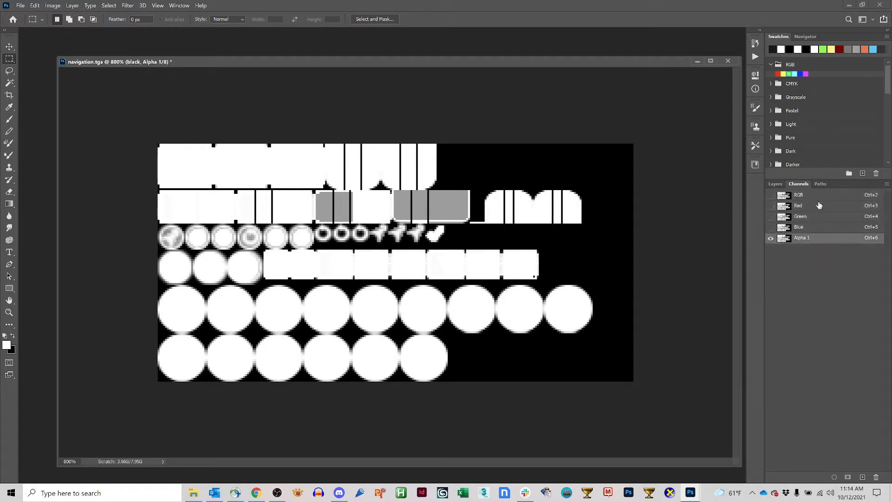
pyautogui.click(808, 198)
pyautogui.click(775, 184)
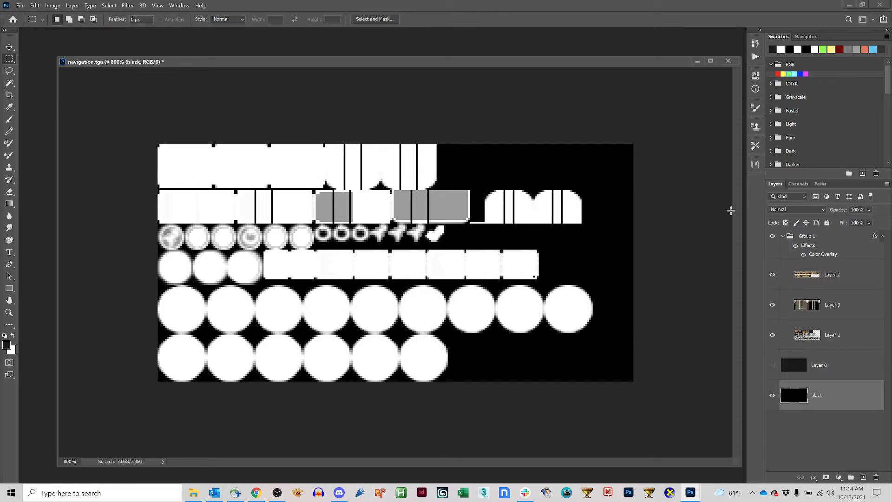
# Hide the group's Color Overlay and close the first vertical gap in the top row's dark tab on Layer 1 by extending the adjacent pixel strip rightward.
pyautogui.click(804, 256)
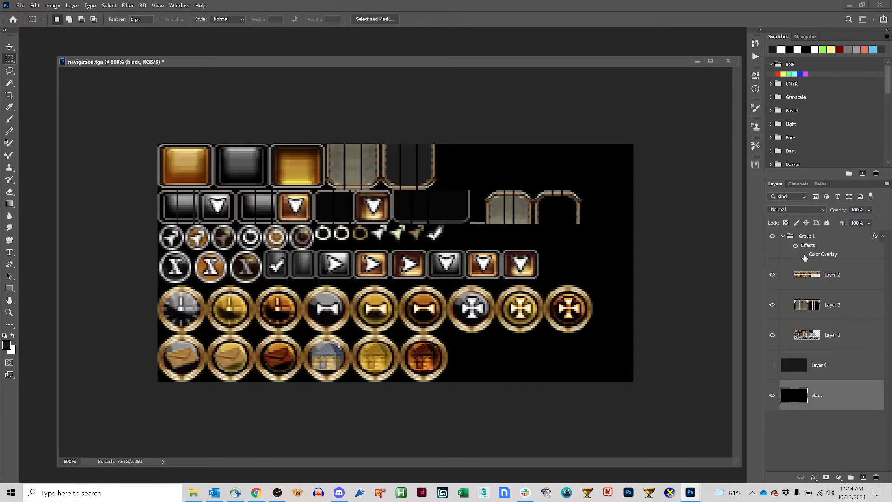
pyautogui.press('z')
pyautogui.moveTo(409, 175); pyautogui.dragTo(419, 158)
pyautogui.press('v')
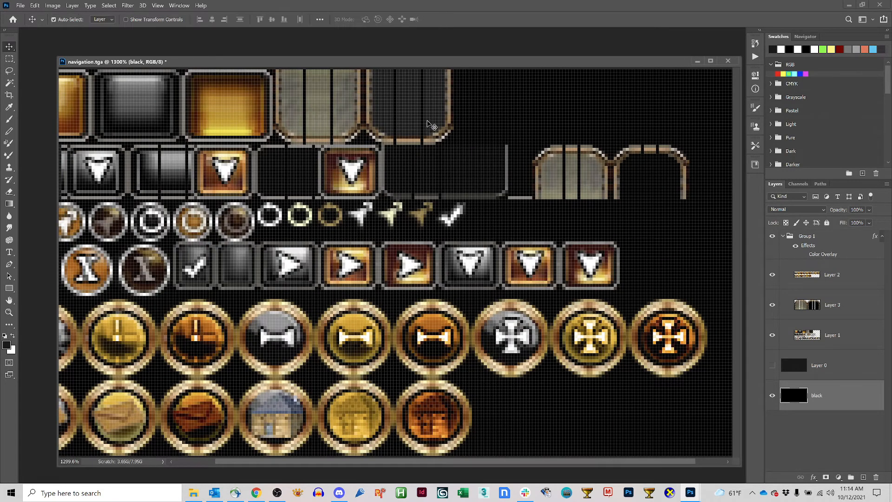
pyautogui.click(434, 135)
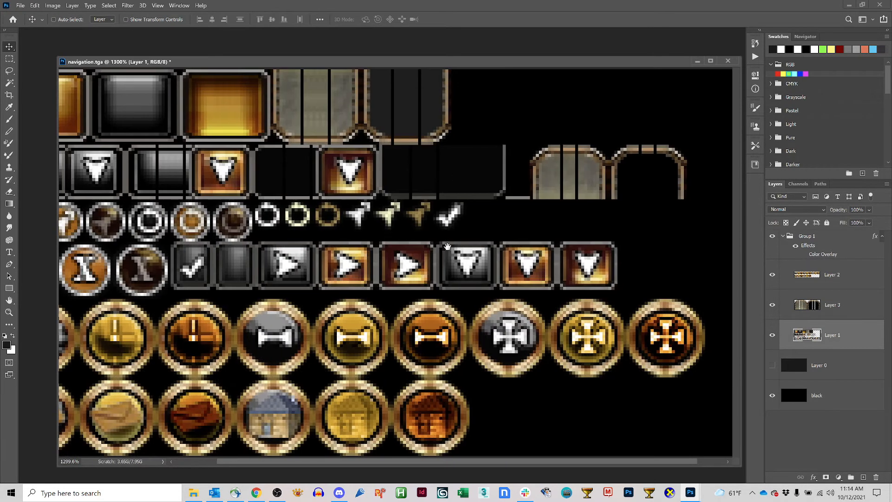
pyautogui.press('m')
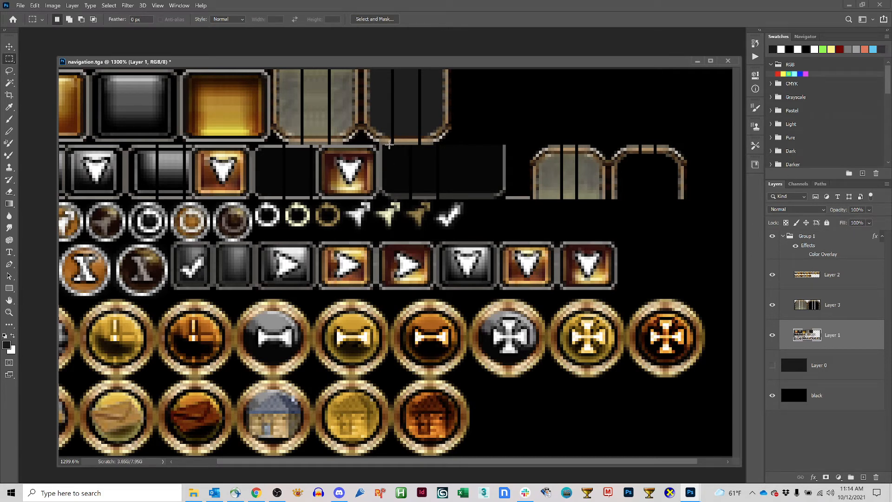
pyautogui.moveTo(389, 145); pyautogui.dragTo(389, 43)
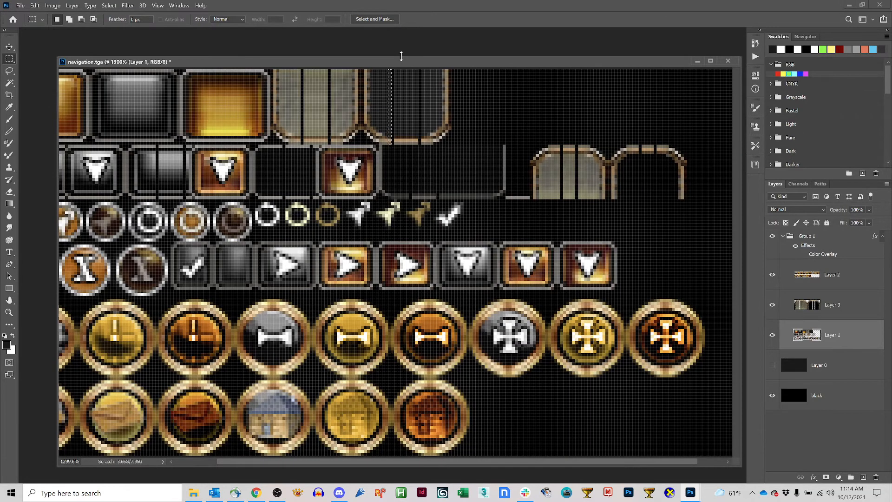
pyautogui.press('v')
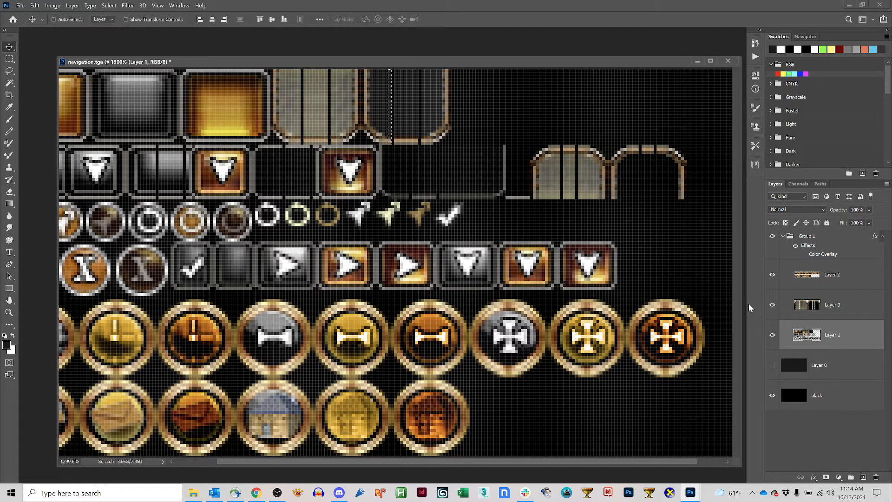
pyautogui.press('Right')
# Close the second vertical gap in the top row's dark tab on Layer 1 by extending the adjacent pixel strip rightward, then deselect.
pyautogui.press('m')
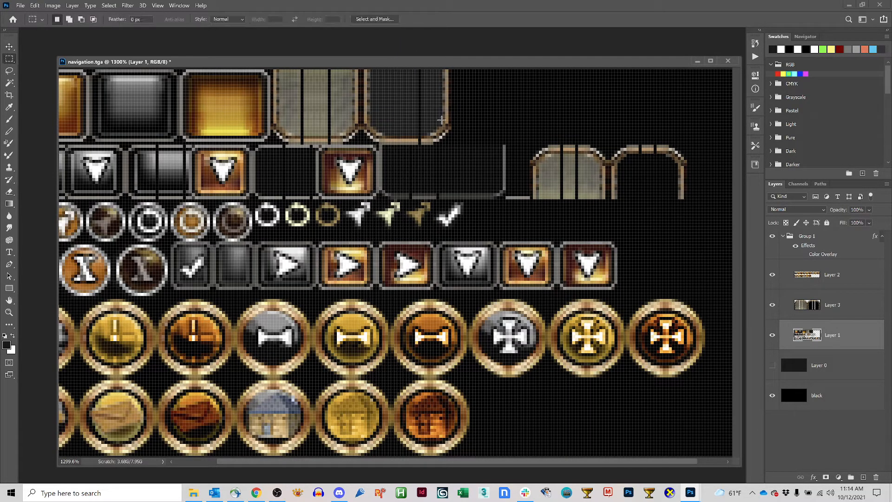
pyautogui.moveTo(417, 144); pyautogui.dragTo(417, 56)
pyautogui.press('v')
pyautogui.press('Right')
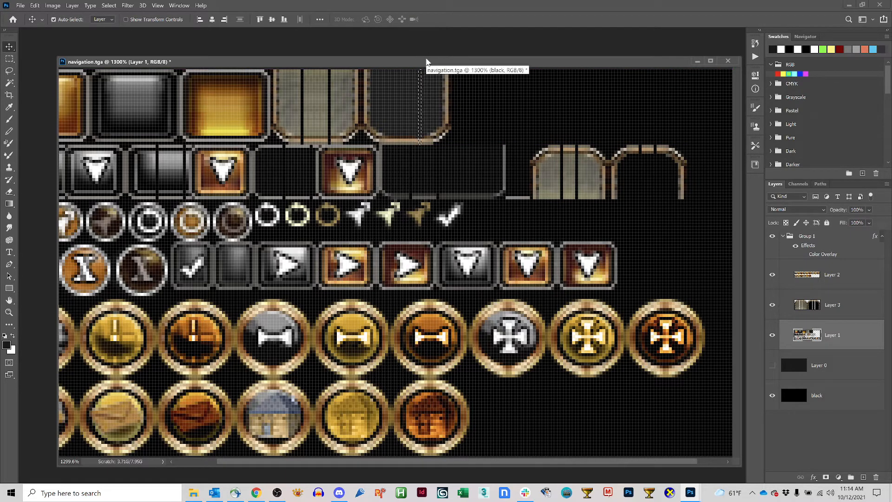
pyautogui.hotkey('ctrl', 'd')
pyautogui.hotkey('ctrl', '-')
pyautogui.hotkey('ctrl', '-')
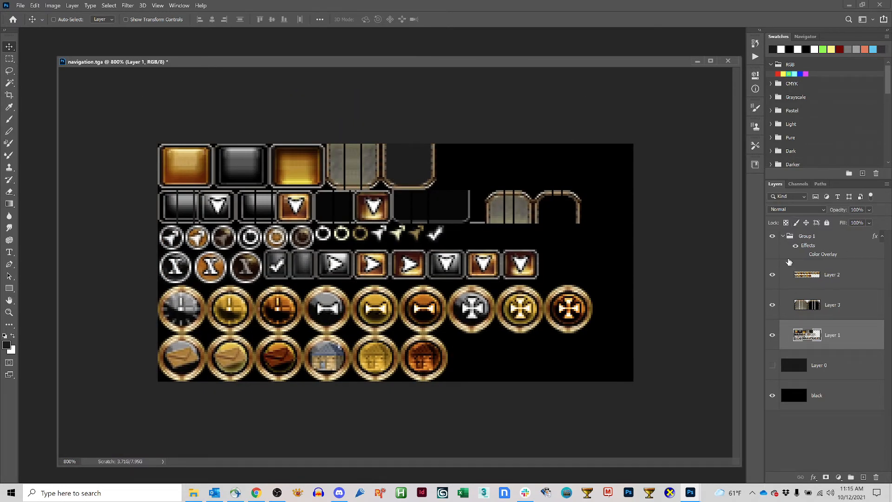
# Show the group's Color Overlay again, copy the merged image of the whole canvas, and paste it into the Alpha 1 channel.
pyautogui.click(803, 254)
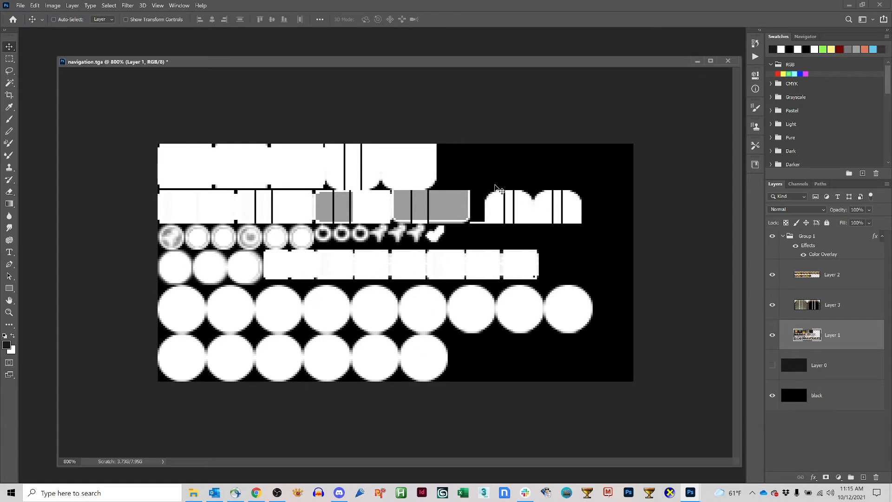
pyautogui.hotkey('ctrl', 'a')
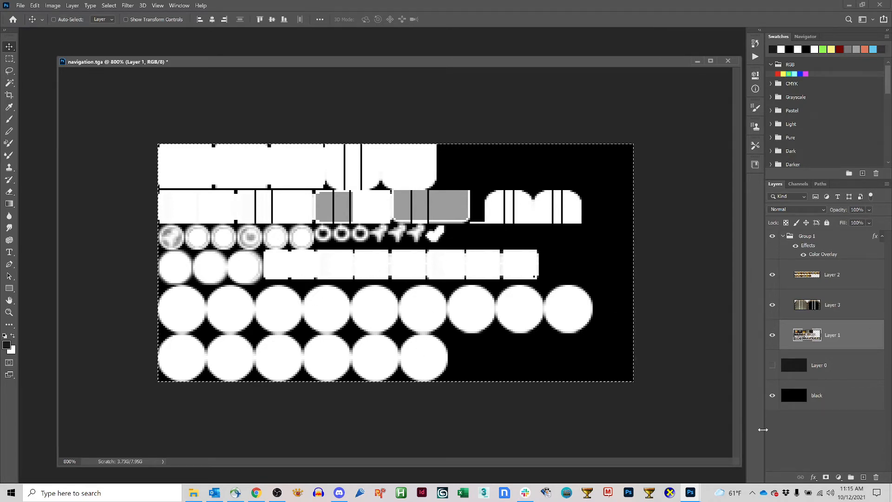
pyautogui.click(52, 6)
pyautogui.moveTo(38, 6)
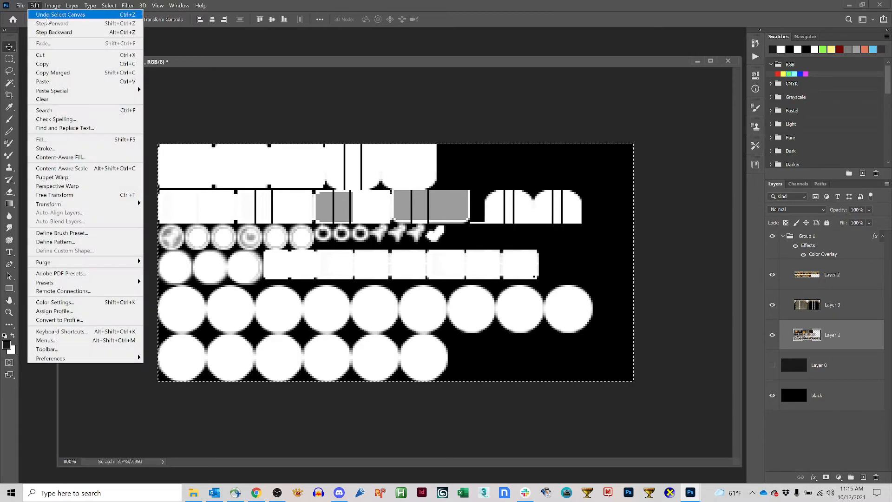
pyautogui.click(510, 97)
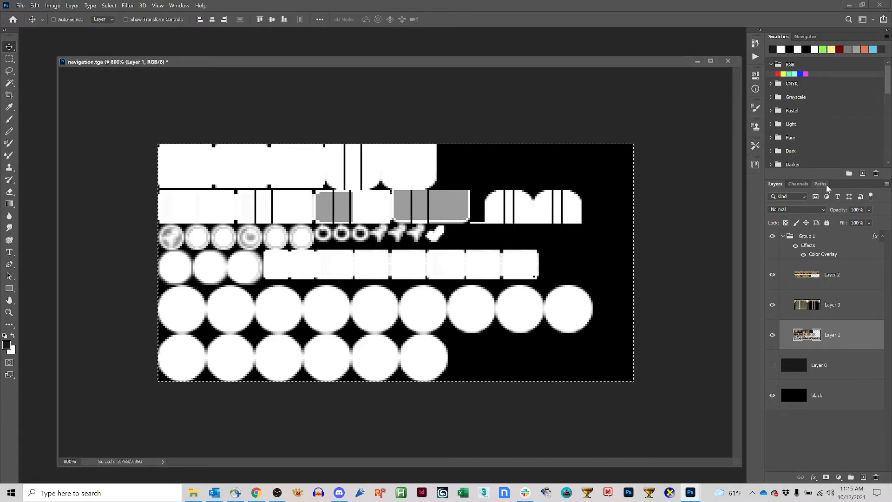
pyautogui.click(798, 184)
pyautogui.click(809, 238)
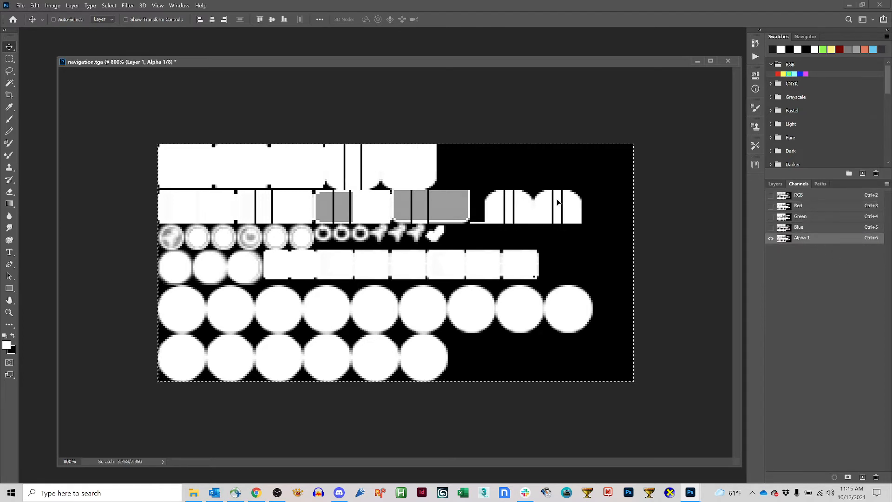
pyautogui.hotkey('ctrl', 'c')
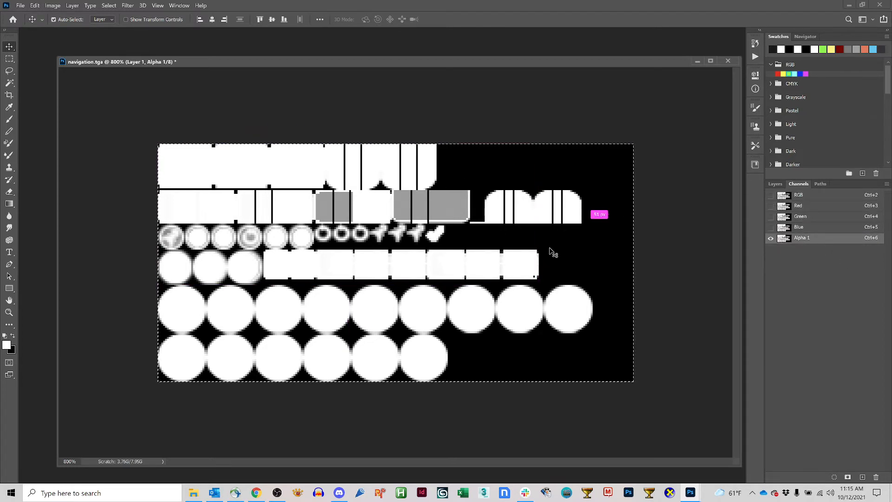
pyautogui.press('z')
pyautogui.click(797, 195)
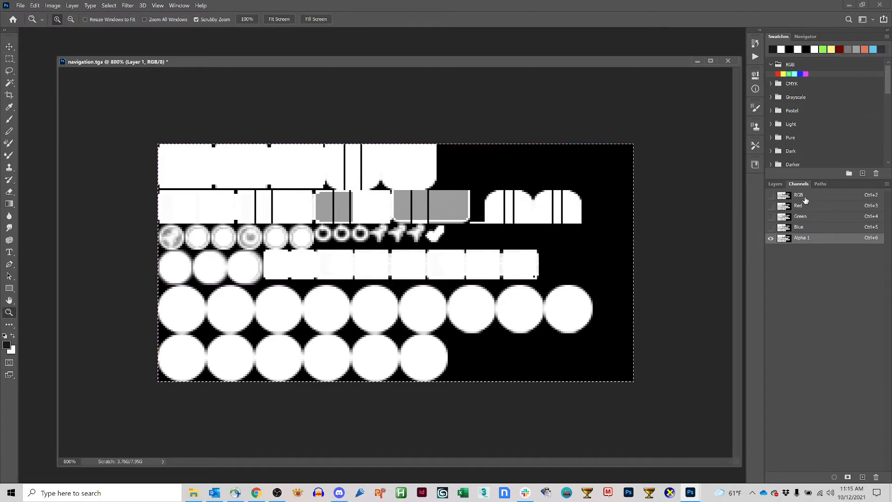
# Deselect, compare the sprites with the group's Color Overlay hidden and shown, and check the Alpha 1 channel against the RGB composite.
pyautogui.click(775, 184)
pyautogui.hotkey('ctrl', 'd')
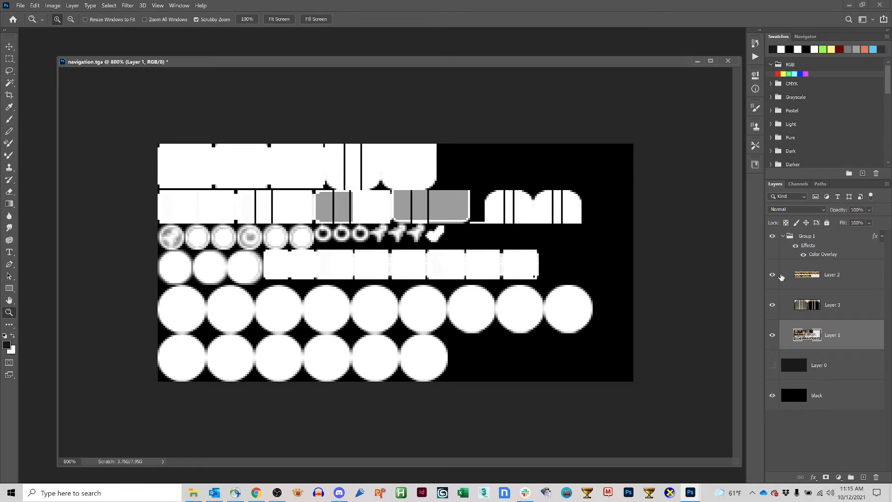
pyautogui.click(802, 256)
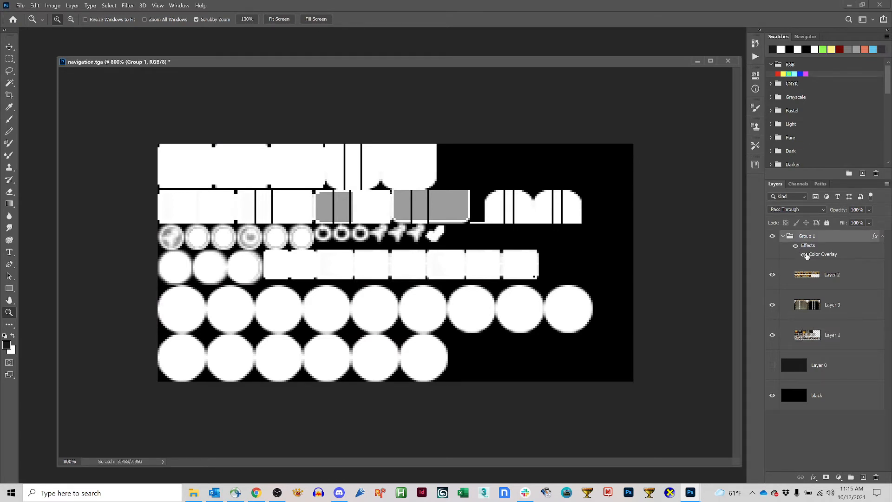
pyautogui.click(804, 255)
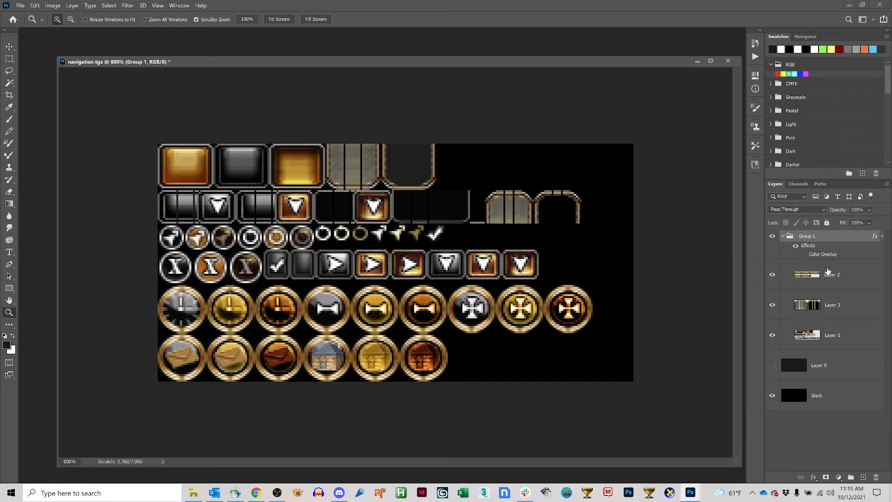
pyautogui.click(804, 255)
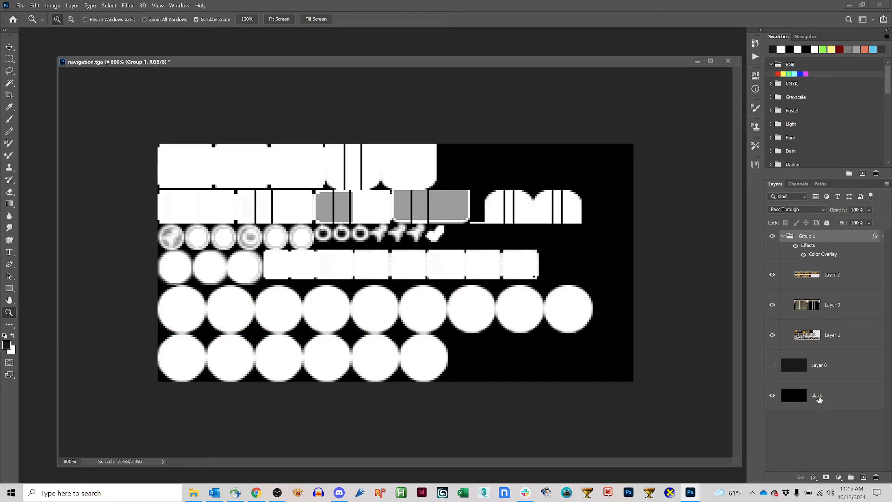
pyautogui.click(798, 184)
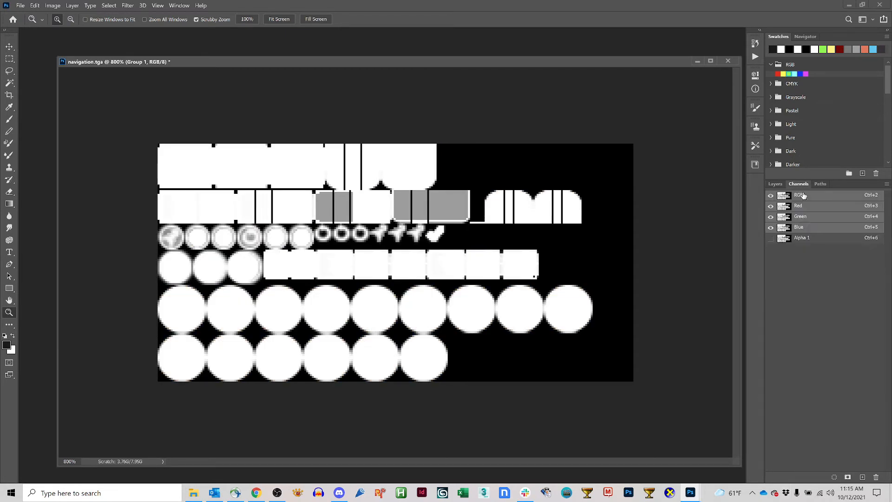
pyautogui.click(802, 242)
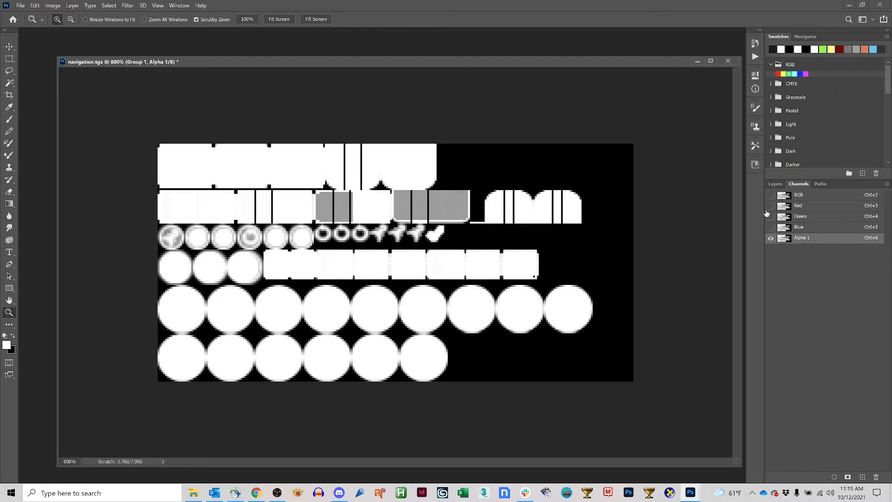
pyautogui.click(802, 197)
pyautogui.click(774, 184)
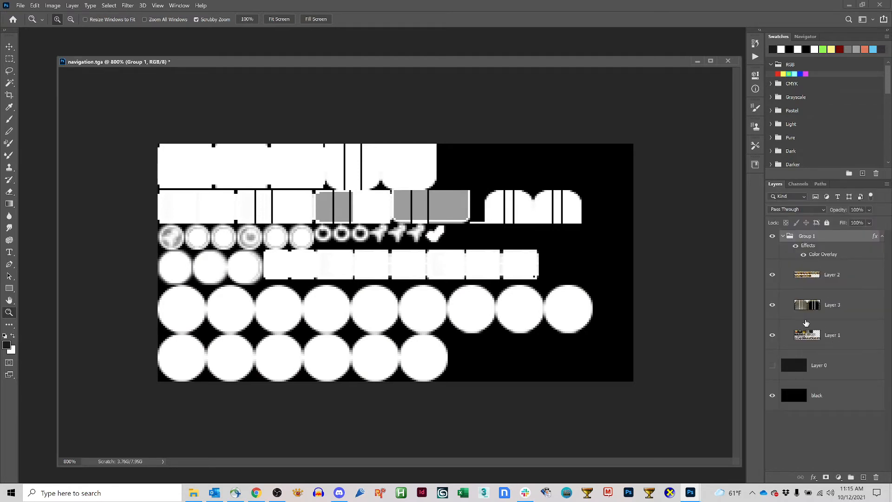
# Hide the Color Overlay on Group 1 and show the dark grey Layer 0 behind the sprites.
pyautogui.click(802, 255)
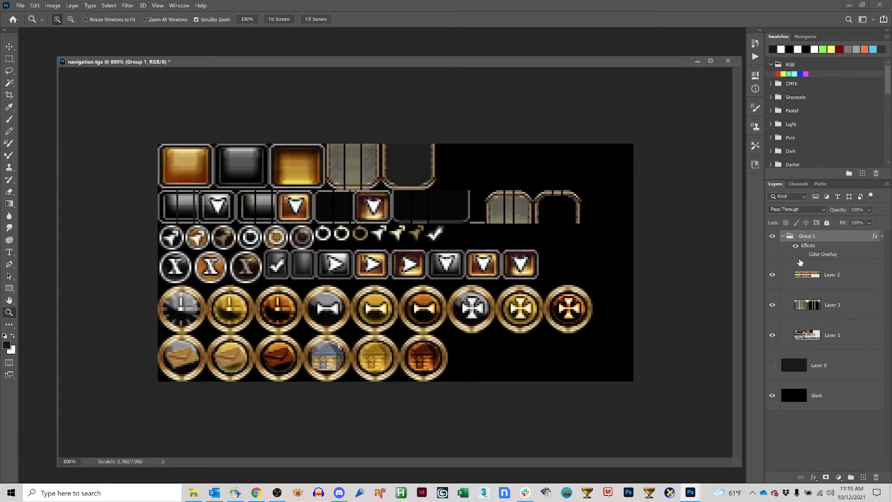
pyautogui.click(772, 365)
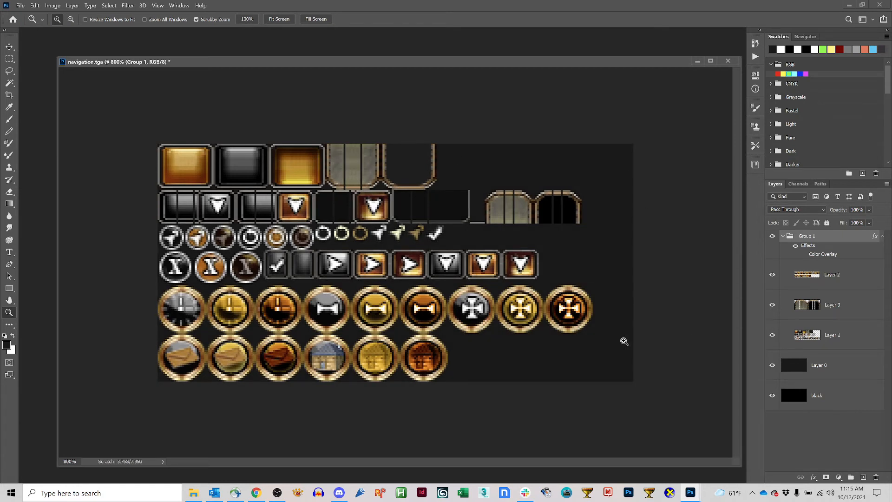
pyautogui.click(773, 366)
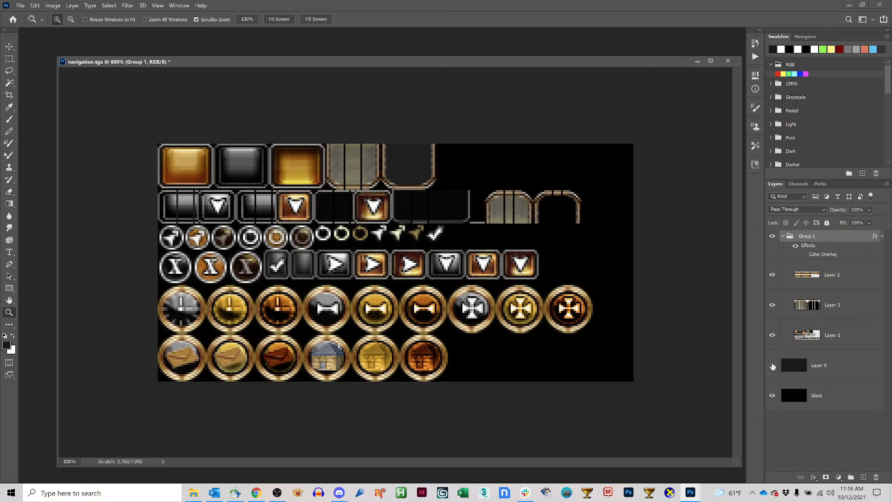
pyautogui.click(772, 366)
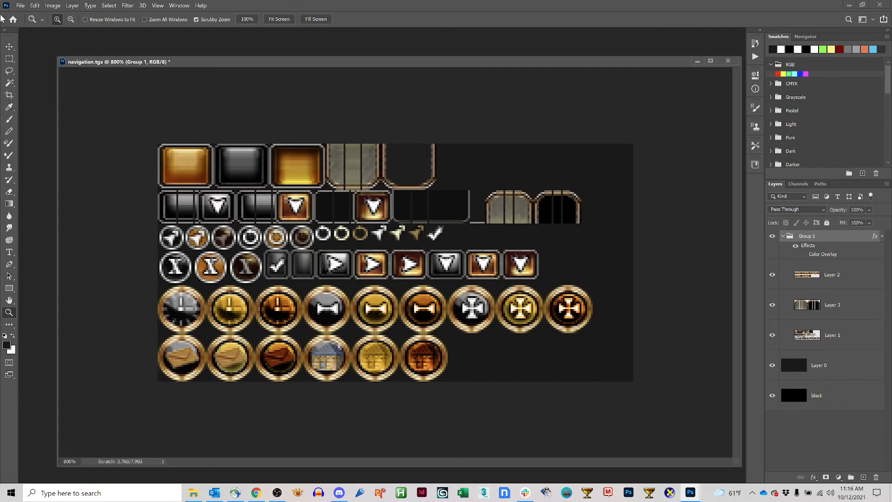
# Save the image in the atlantis folder as a Targa file named navigation-W.tga at 32 bits/pixel, with alpha channels included.
pyautogui.click(20, 5)
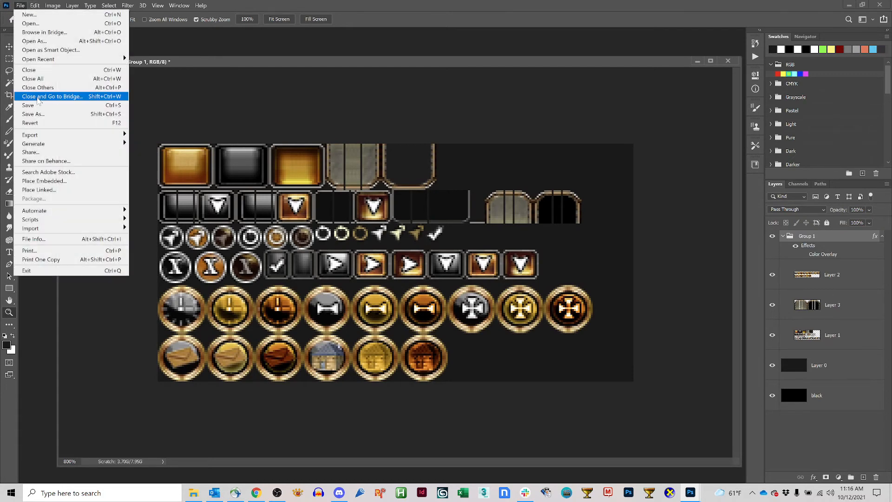
pyautogui.click(33, 114)
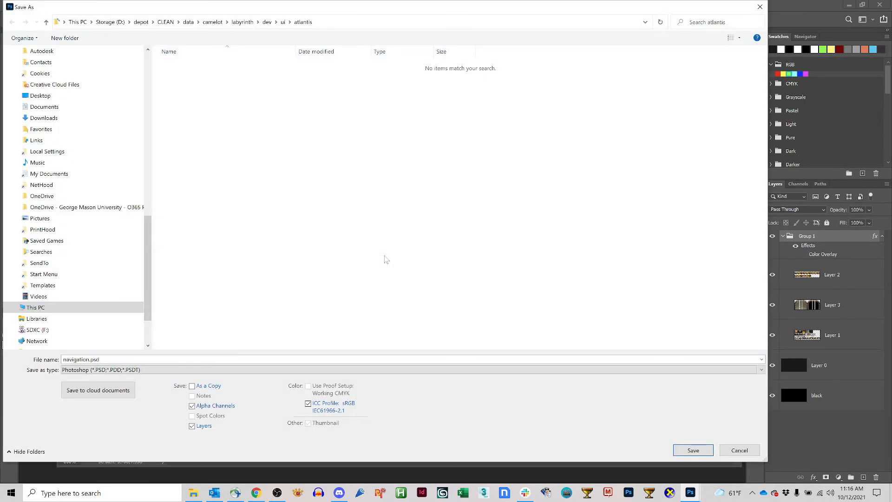
pyautogui.press('t')
pyautogui.press('t')
pyautogui.press('t')
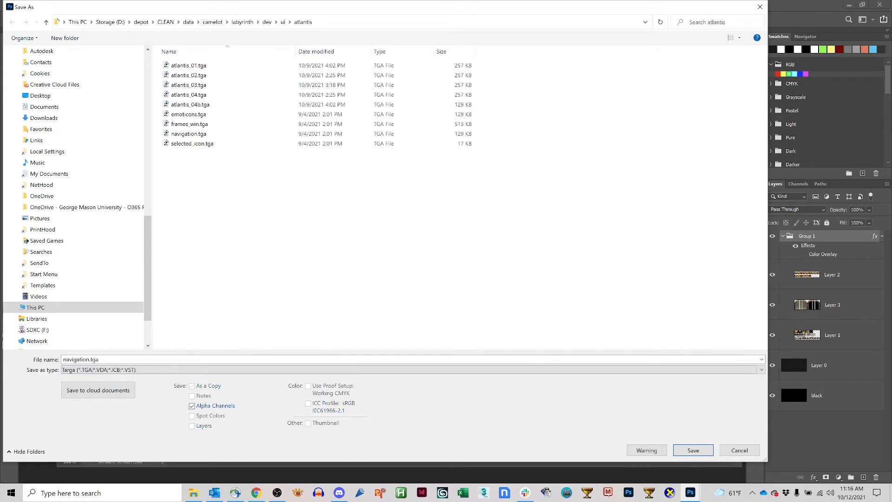
pyautogui.hotkey('shift', 'Tab')
pyautogui.press('End')
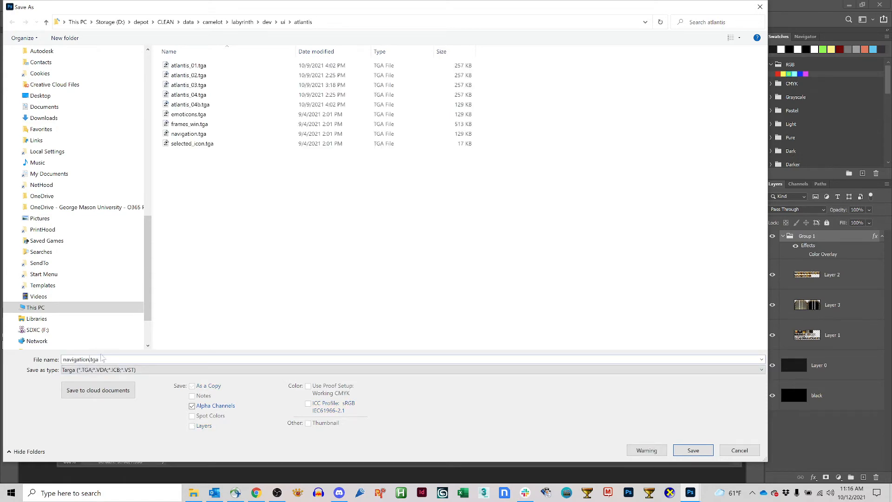
pyautogui.press('Left')
pyautogui.press('Left')
pyautogui.press('Left')
pyautogui.press('Left')
pyautogui.write('-W')
pyautogui.press('Return')
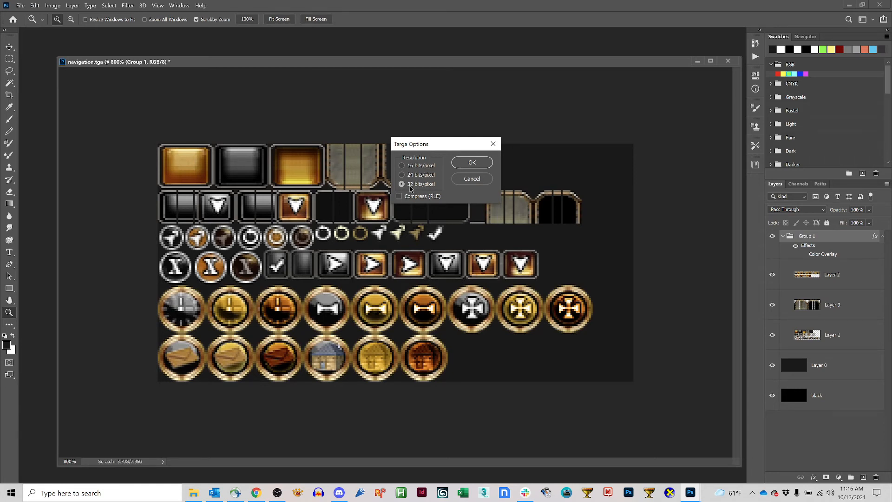
pyautogui.click(471, 163)
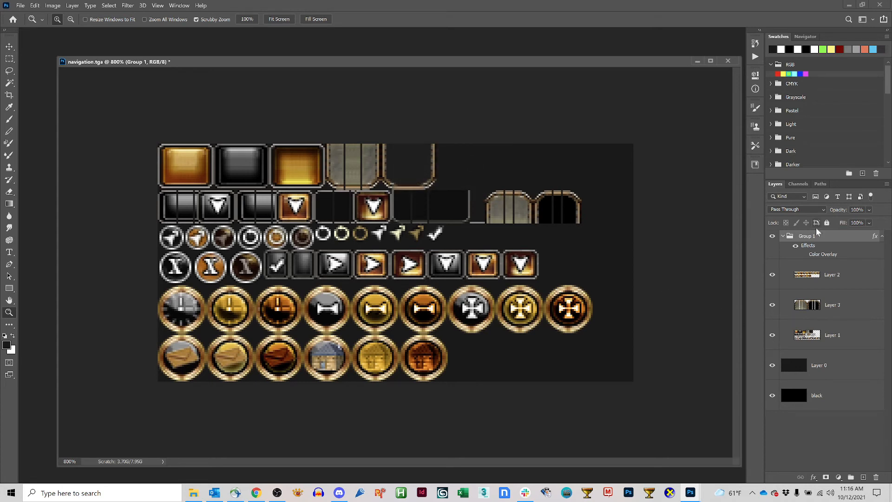
# Show the Color Overlay on Group 1 again and add a new empty layer, Layer 4, above Layer 2 in the group.
pyautogui.click(803, 255)
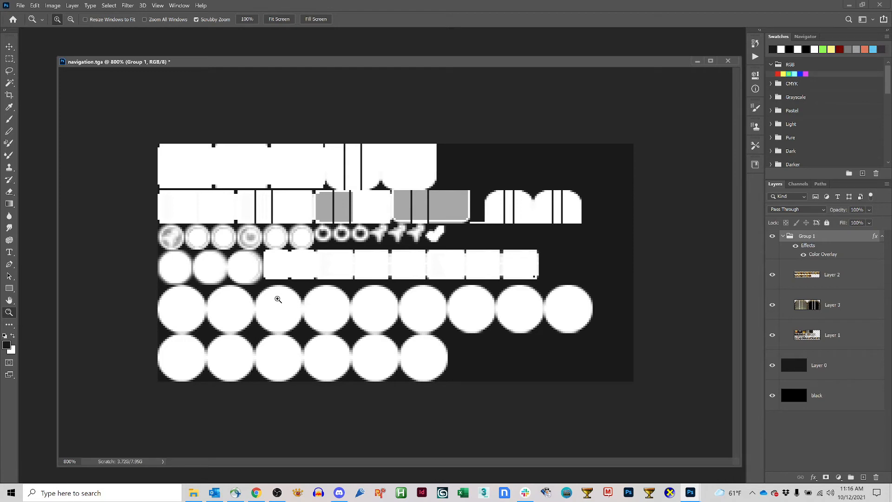
pyautogui.click(803, 255)
pyautogui.click(803, 255)
pyautogui.click(803, 259)
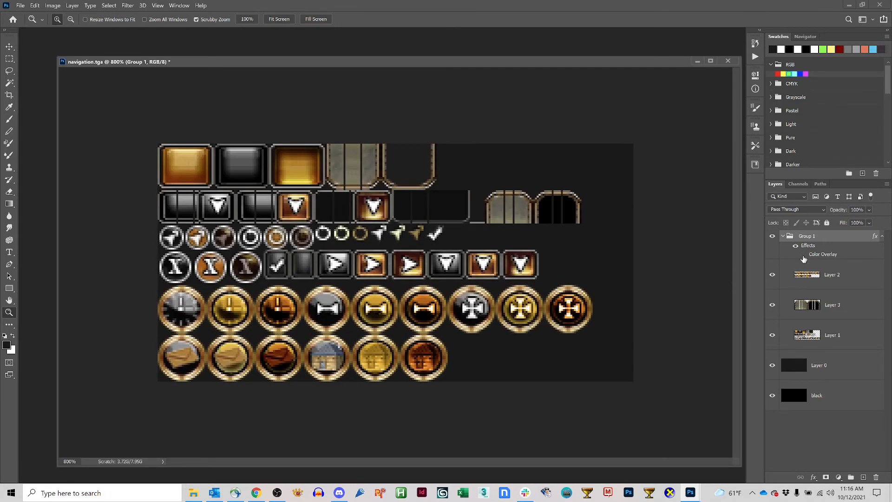
pyautogui.click(803, 259)
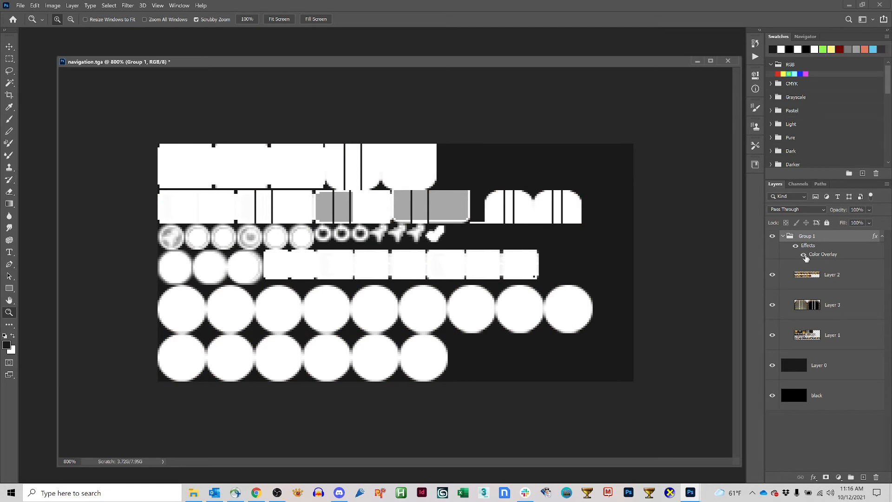
pyautogui.scroll(8, 191, 249)
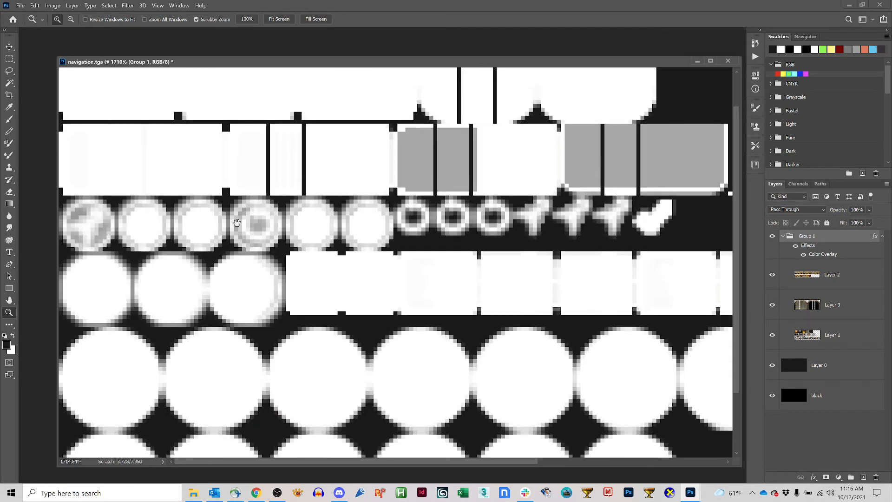
pyautogui.scroll(4, 237, 222)
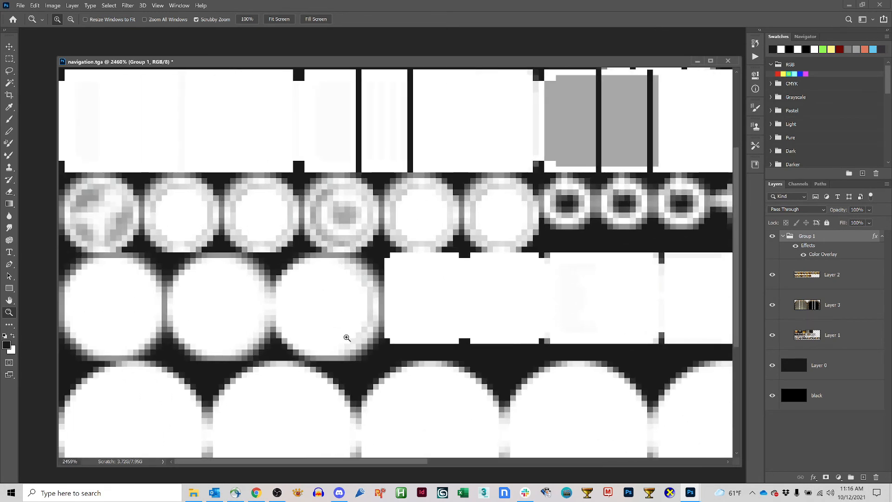
pyautogui.scroll(1, 100, 200)
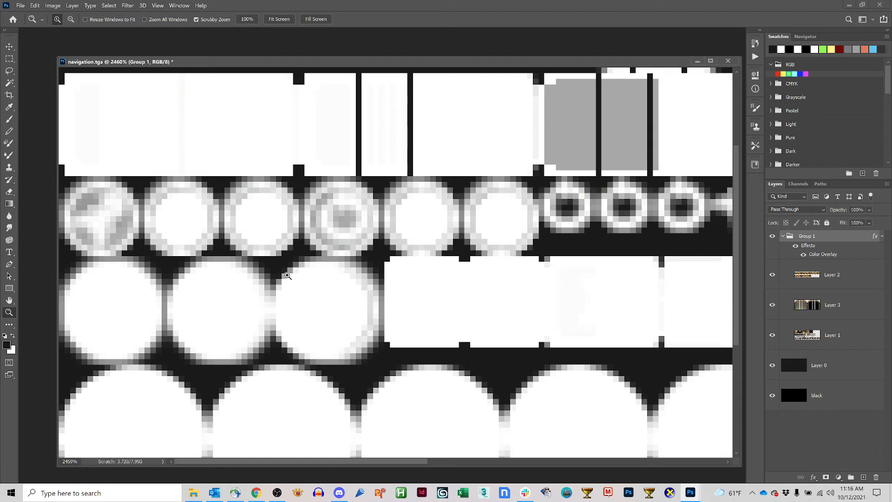
pyautogui.hotkey('ctrl', 'shift', 'n')
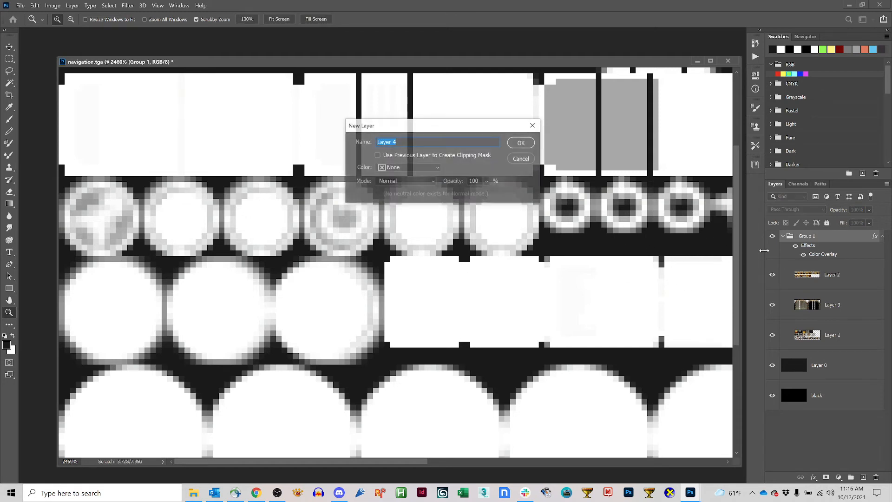
pyautogui.press('Return')
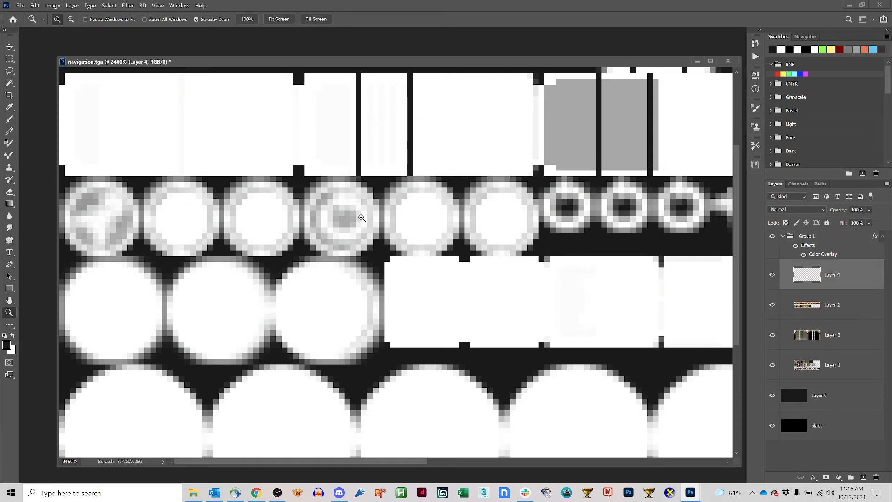
pyautogui.press('m')
pyautogui.hotkey('shift', 'm')
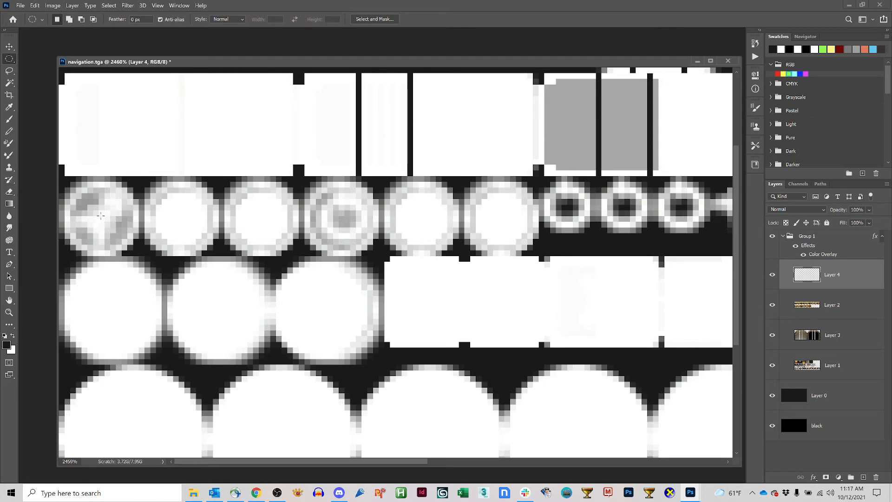
pyautogui.moveTo(101, 215); pyautogui.dragTo(137, 244)
pyautogui.hotkey('ctrl', 'd')
# Choose the hard round brush from the GRIMSBYs best set, with a size of 3 px and 100% hardness.
pyautogui.press('b')
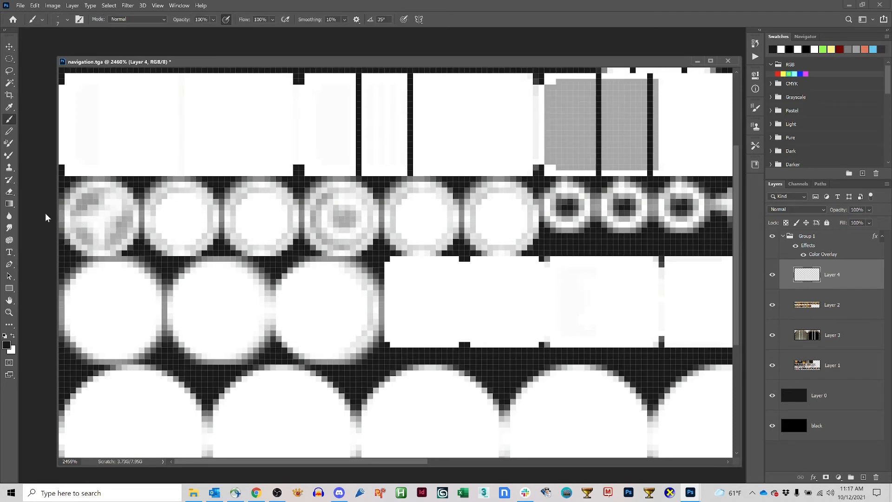
pyautogui.rightClick(103, 213)
pyautogui.doubleClick(196, 310)
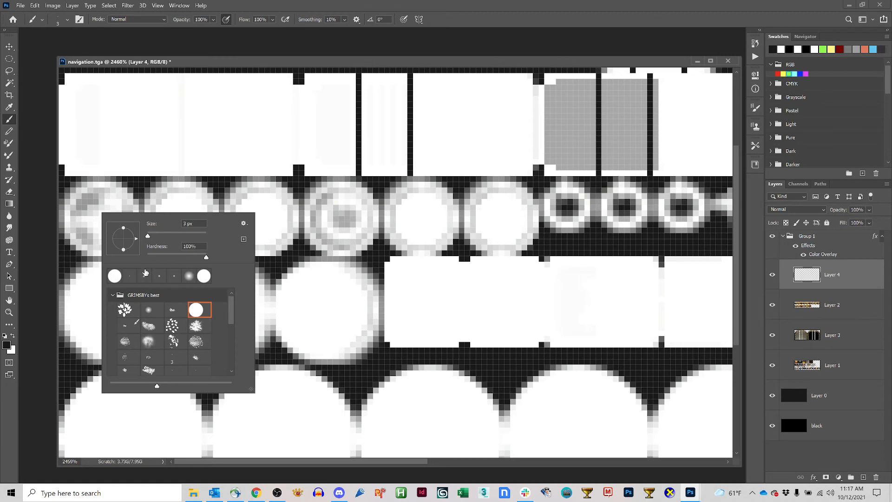
pyautogui.rightClick(103, 213)
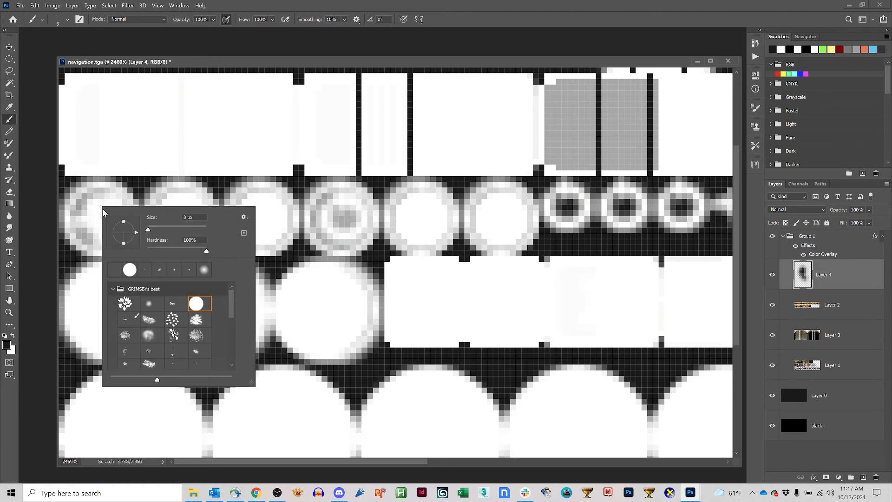
pyautogui.press('Return')
# Paint over the grey patches inside the first round icon of the third row on Layer 4, adjusting the brush size as needed.
pyautogui.press('[')
pyautogui.press('[')
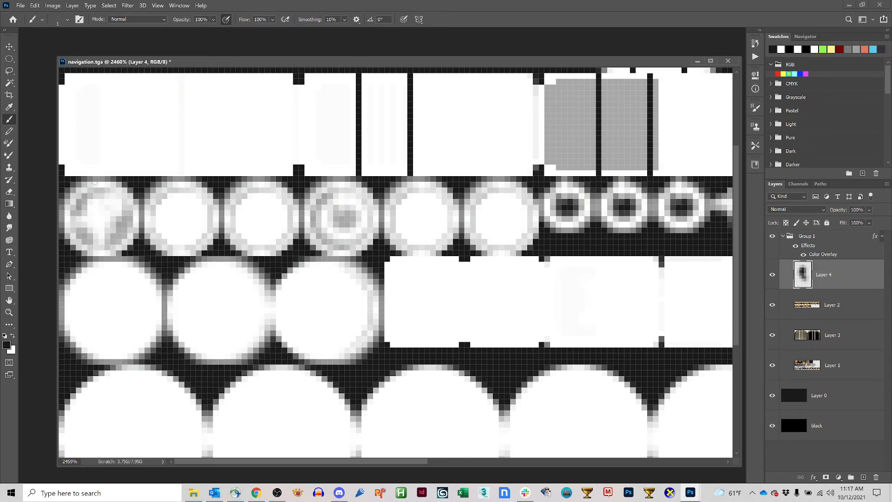
pyautogui.press(']')
pyautogui.press(']')
pyautogui.press(']')
pyautogui.moveTo(109, 196)
pyautogui.mouseDown()
pyautogui.moveTo(82, 219)
pyautogui.moveTo(76, 210)
pyautogui.moveTo(75, 225)
pyautogui.moveTo(97, 244)
pyautogui.moveTo(117, 219)
pyautogui.moveTo(119, 227)
pyautogui.moveTo(108, 232)
pyautogui.moveTo(118, 202)
pyautogui.moveTo(114, 221)
pyautogui.moveTo(94, 239)
pyautogui.moveTo(110, 241)
pyautogui.moveTo(124, 222)
pyautogui.moveTo(112, 239)
pyautogui.moveTo(125, 218)
pyautogui.moveTo(118, 234)
pyautogui.moveTo(115, 208)
pyautogui.moveTo(99, 236)
pyautogui.moveTo(91, 221)
pyautogui.moveTo(118, 205)
pyautogui.mouseUp()
pyautogui.press('[')
pyautogui.press('[')
pyautogui.press(']')
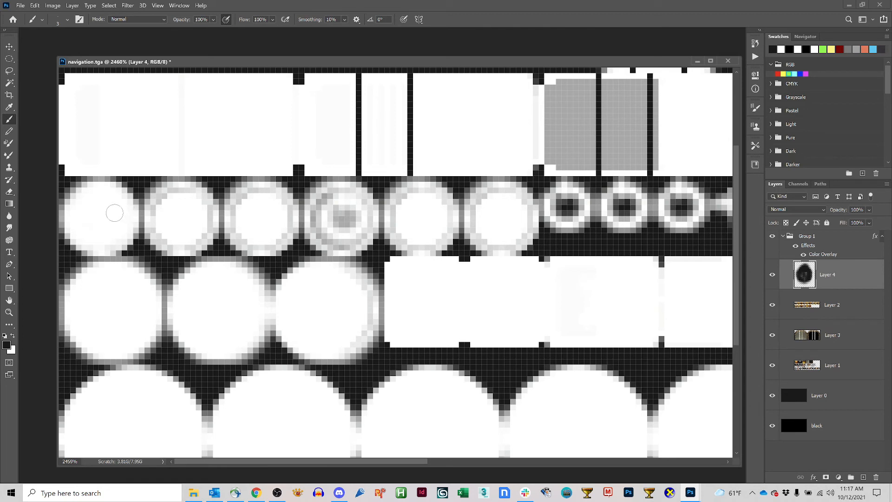
# Fill in the grey rings of the fourth round icon in the third row on Layer 4, enlarging the brush to 10 px.
pyautogui.moveTo(361, 222)
pyautogui.mouseDown()
pyautogui.moveTo(346, 204)
pyautogui.moveTo(328, 214)
pyautogui.mouseUp()
pyautogui.press(']')
pyautogui.press(']')
pyautogui.press(']')
pyautogui.press(']')
pyautogui.press(']')
pyautogui.press(']')
pyautogui.press(']')
pyautogui.press(']')
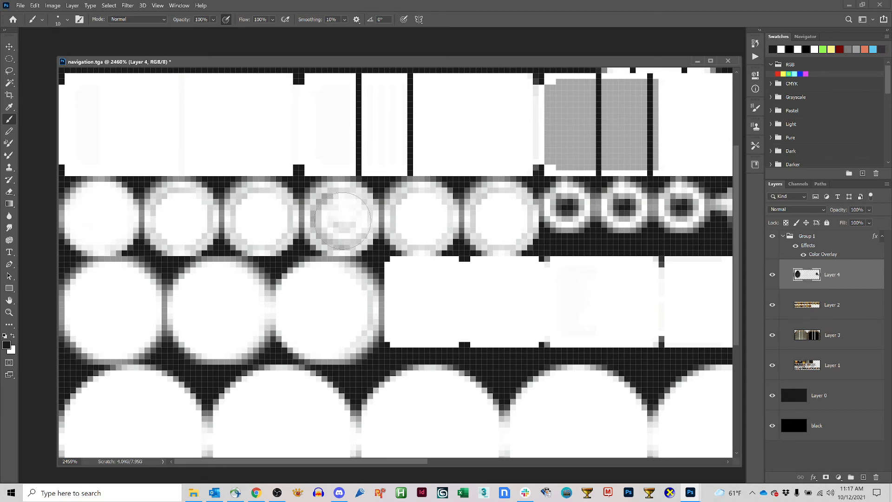
pyautogui.press('[')
pyautogui.moveTo(341, 220)
pyautogui.mouseDown()
pyautogui.moveTo(325, 214)
pyautogui.moveTo(341, 220)
pyautogui.mouseUp()
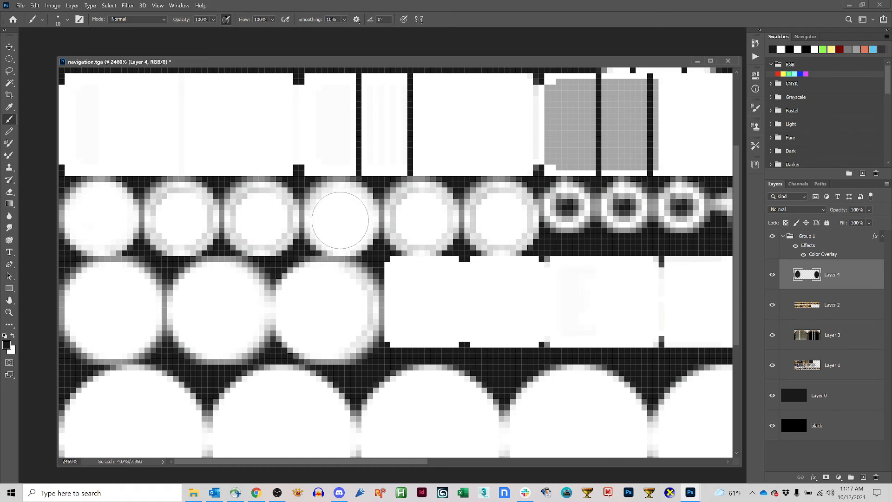
# Select a centred circle over the third round icon of the third row and fill it with black at 100% opacity on Layer 4.
pyautogui.press('m')
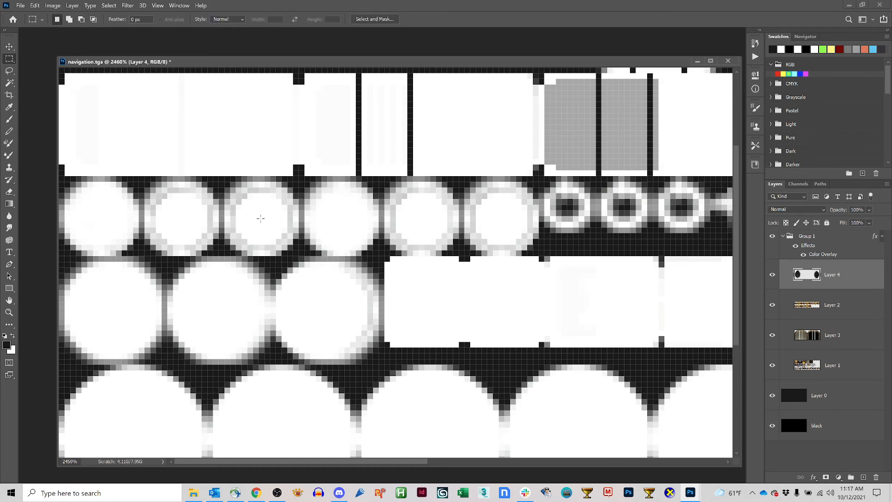
pyautogui.hotkey('shift', 'm')
pyautogui.moveTo(261, 219); pyautogui.dragTo(294, 219)
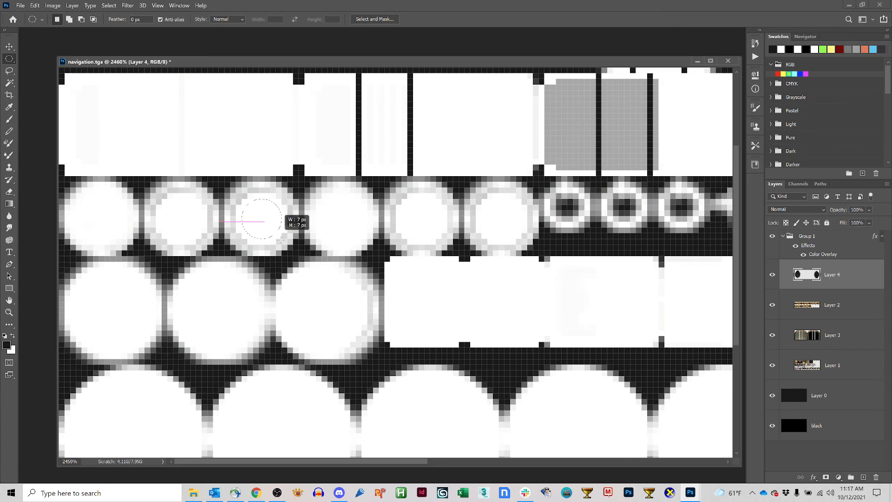
pyautogui.hotkey('shift', 'BackSpace')
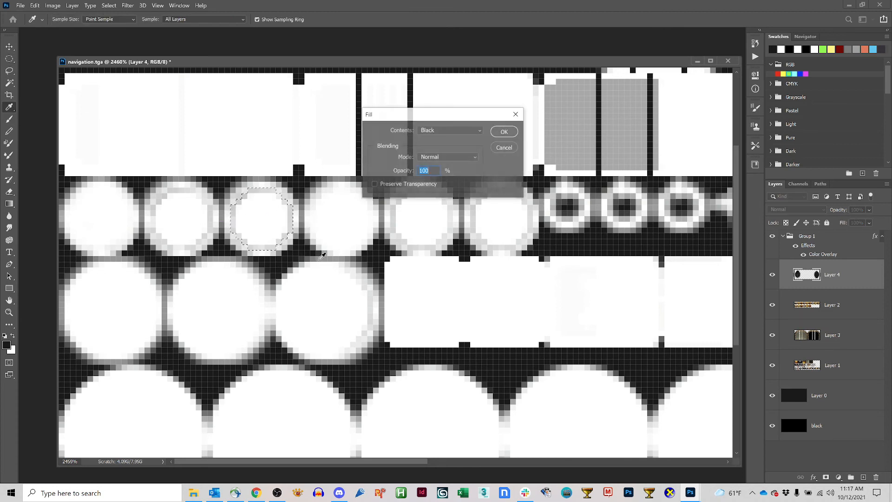
pyautogui.press('Return')
pyautogui.scroll(-3, 323, 266)
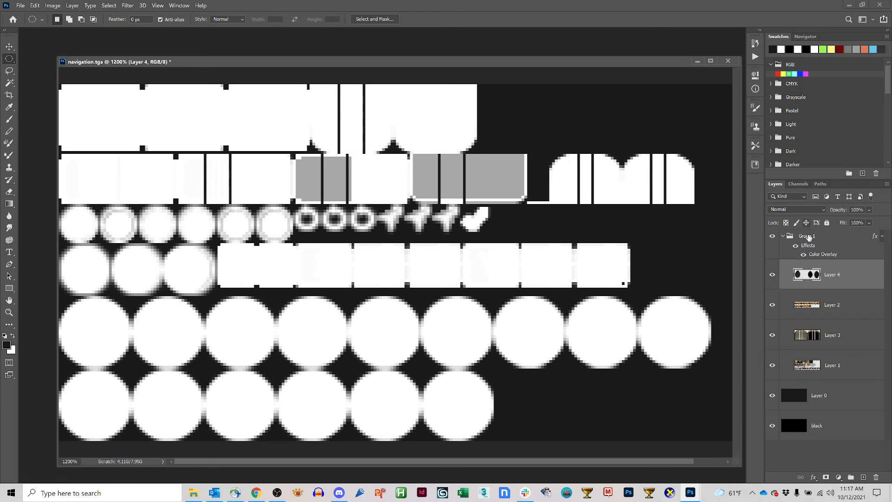
# Toggle Layer 4's visibility in Group 1 to compare the third-row round icons with and without the painted fills.
pyautogui.click(782, 238)
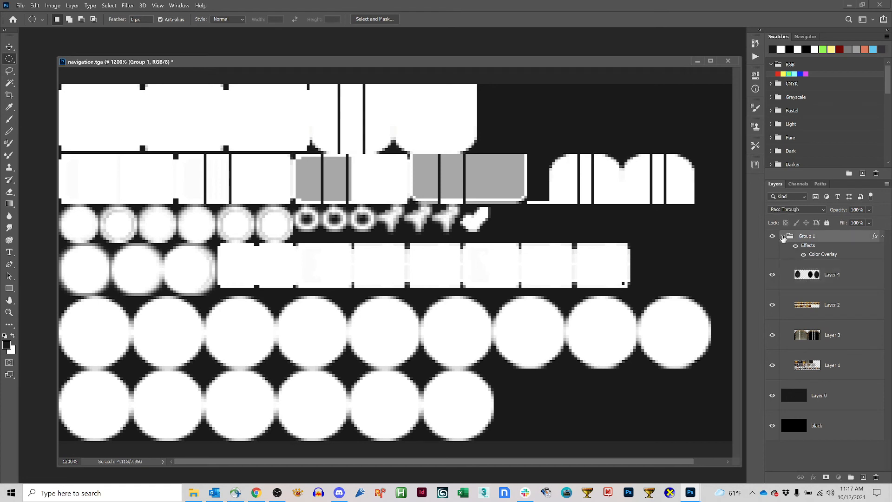
pyautogui.click(783, 237)
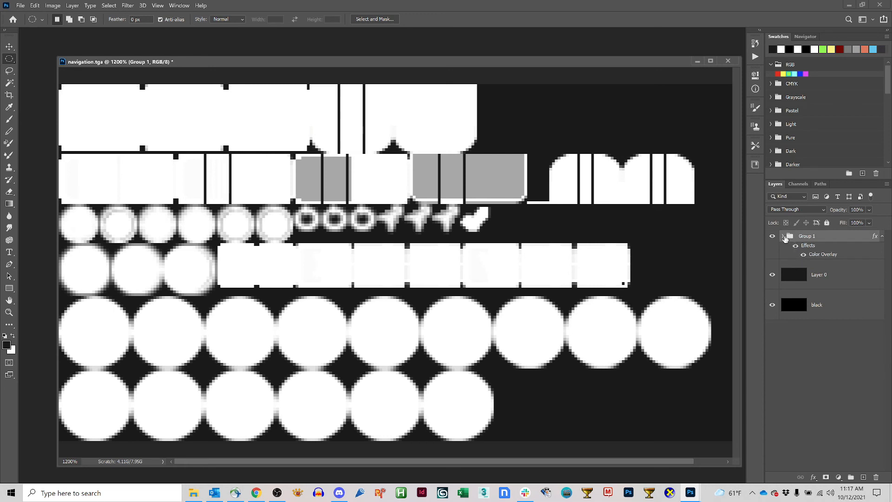
pyautogui.click(783, 237)
pyautogui.click(787, 280)
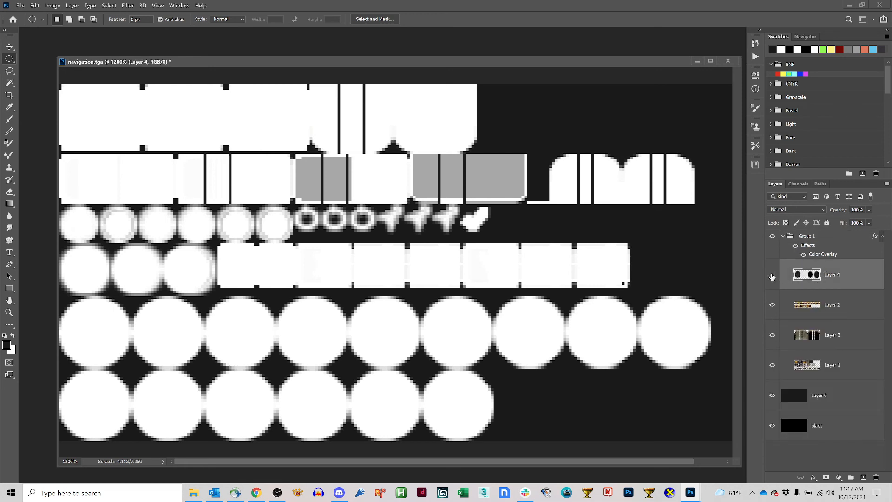
pyautogui.click(772, 275)
pyautogui.click(772, 275)
pyautogui.click(772, 275)
pyautogui.click(771, 275)
pyautogui.click(772, 275)
pyautogui.click(772, 276)
pyautogui.click(772, 275)
pyautogui.click(772, 275)
pyautogui.click(773, 276)
pyautogui.click(773, 276)
# Collapse Group 1 and hide its Color Overlay effect.
pyautogui.click(783, 237)
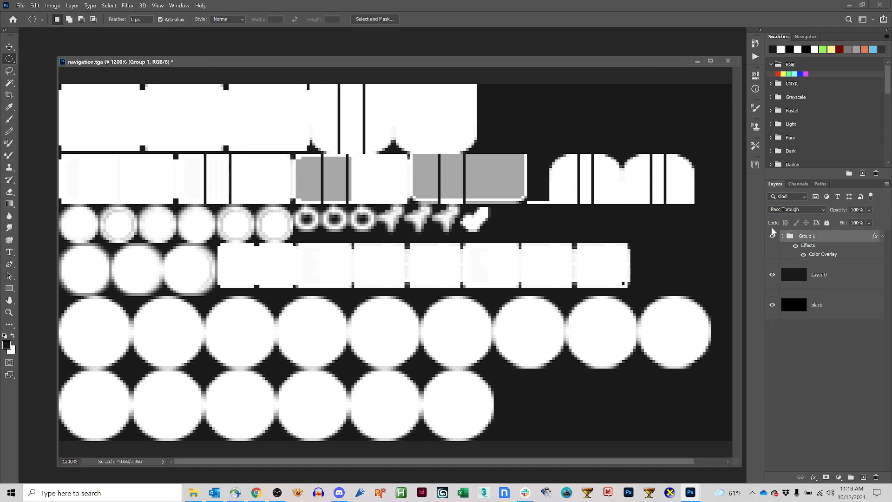
pyautogui.click(803, 254)
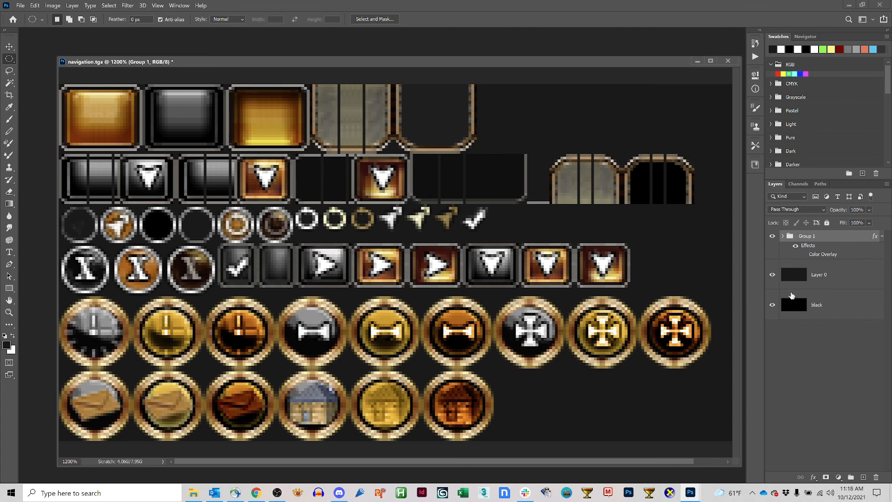
# Toggle Layer 0's visibility to compare the sprites against the dark grey and black backgrounds, leaving Layer 0 shown.
pyautogui.click(771, 275)
pyautogui.click(771, 275)
pyautogui.click(771, 275)
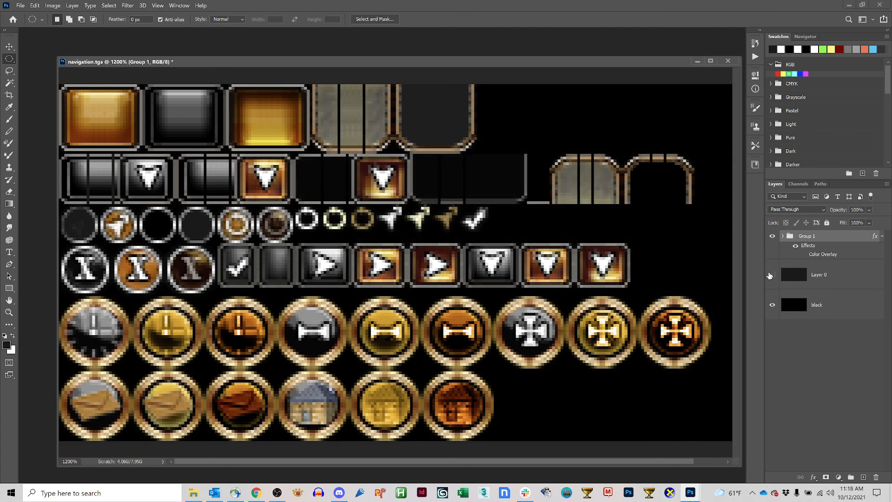
pyautogui.click(773, 276)
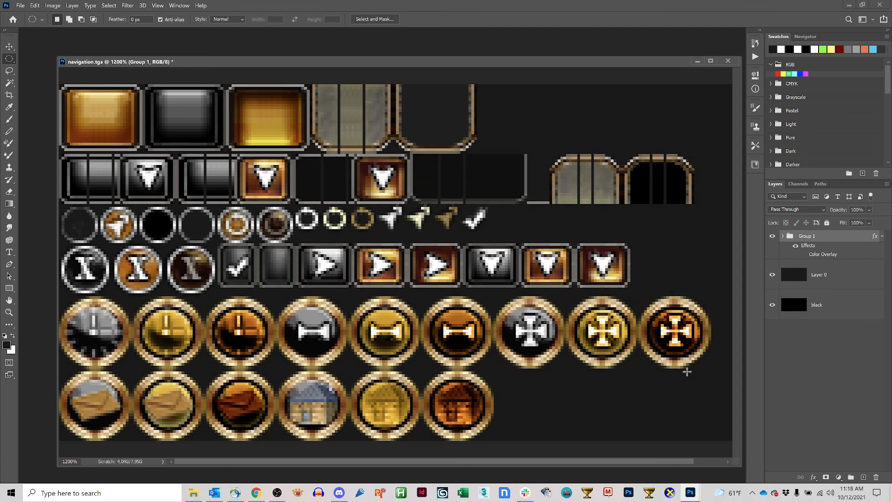
pyautogui.click(771, 276)
pyautogui.click(770, 276)
pyautogui.hotkey('ctrl', '-')
pyautogui.hotkey('ctrl', '-')
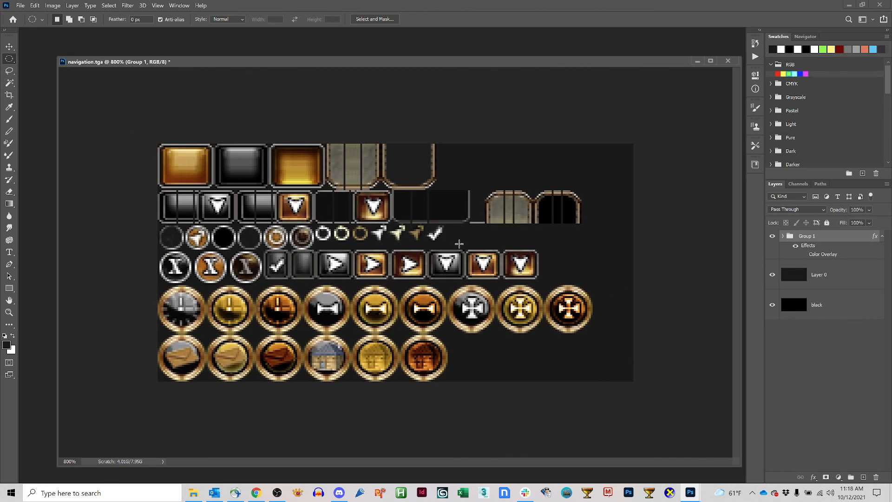